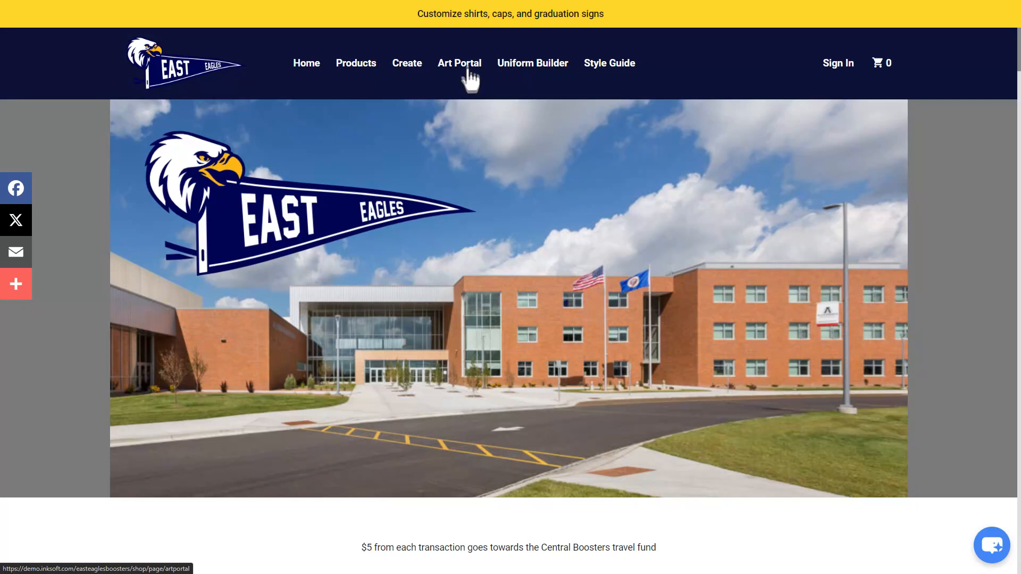
# Step: Open the store's Art Portal and look over the featured designs
pyautogui.click(469, 74)
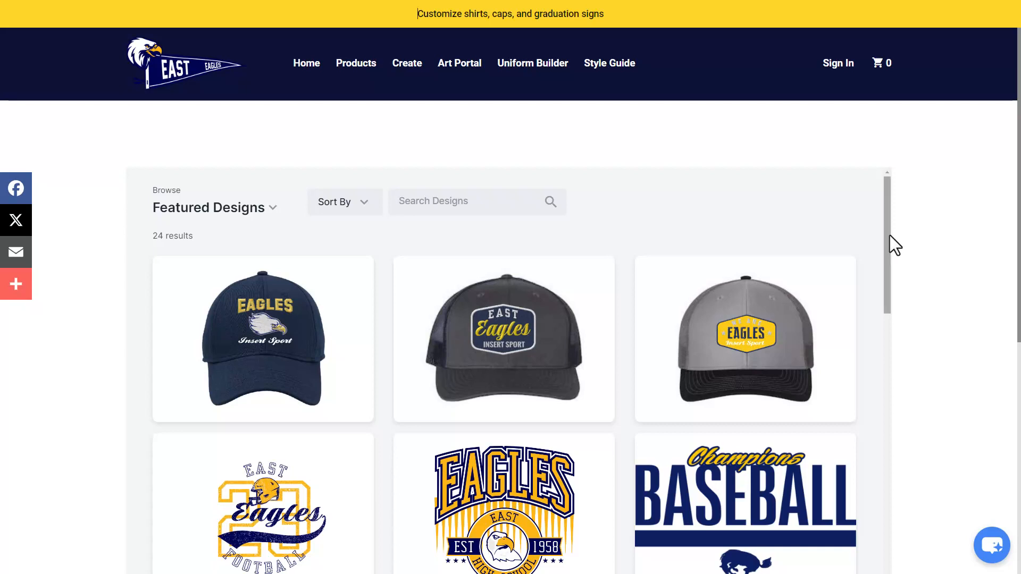
pyautogui.moveTo(889, 236); pyautogui.dragTo(890, 242)
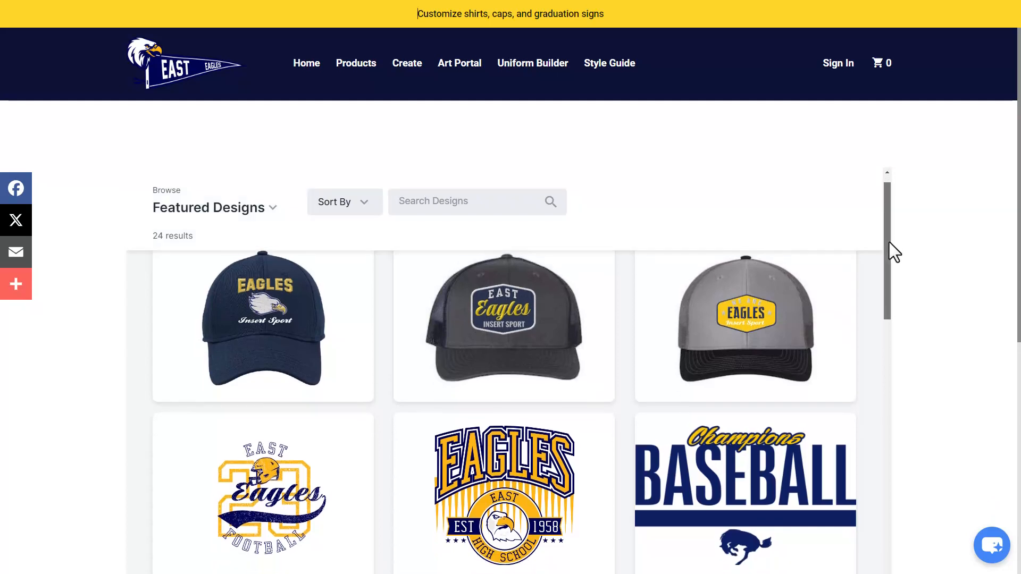
pyautogui.moveTo(307, 376)
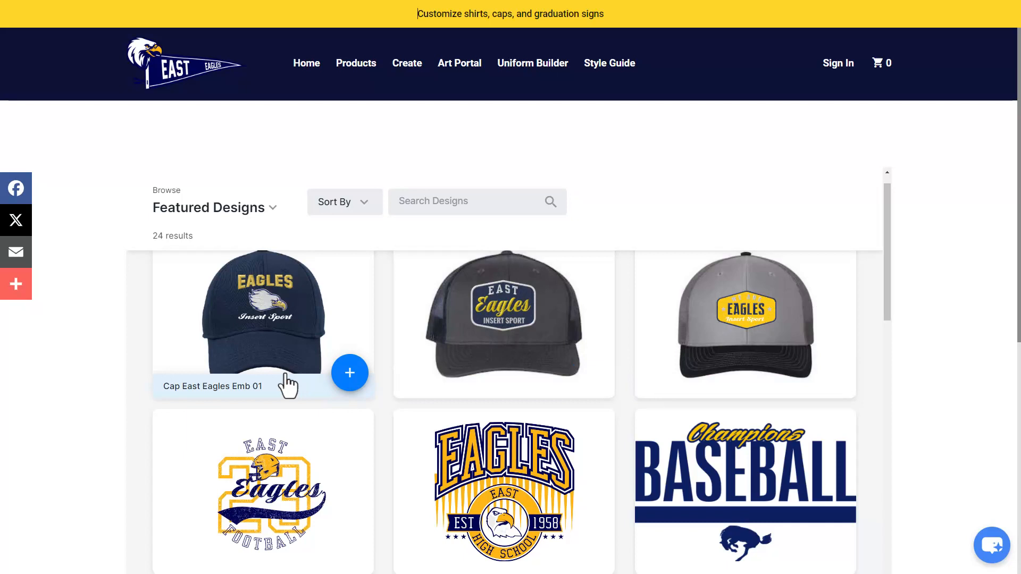
pyautogui.scroll(1, 288, 385)
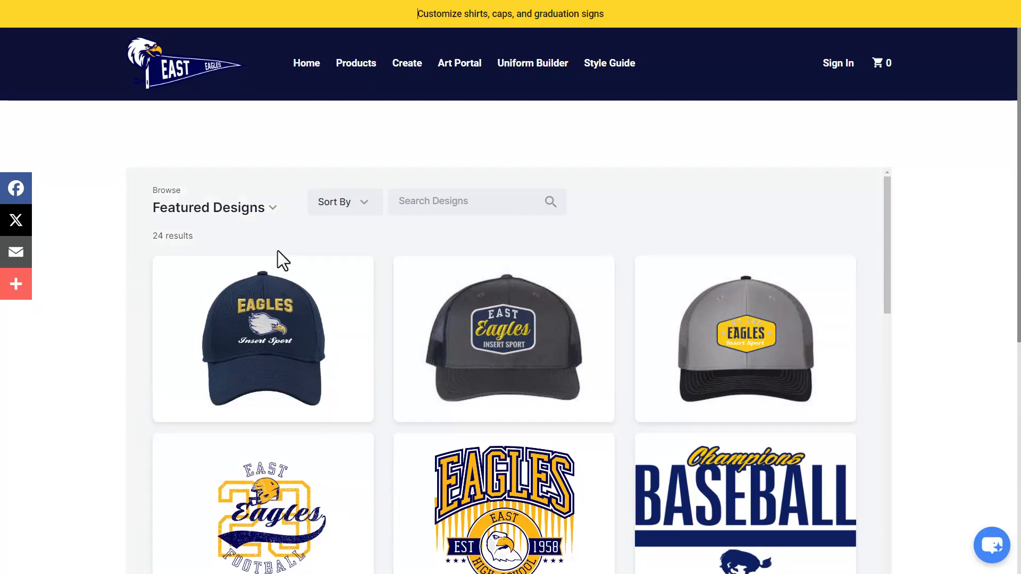
# Step: Browse the portal's Design Ideas collection and return to Featured Designs
pyautogui.click(271, 209)
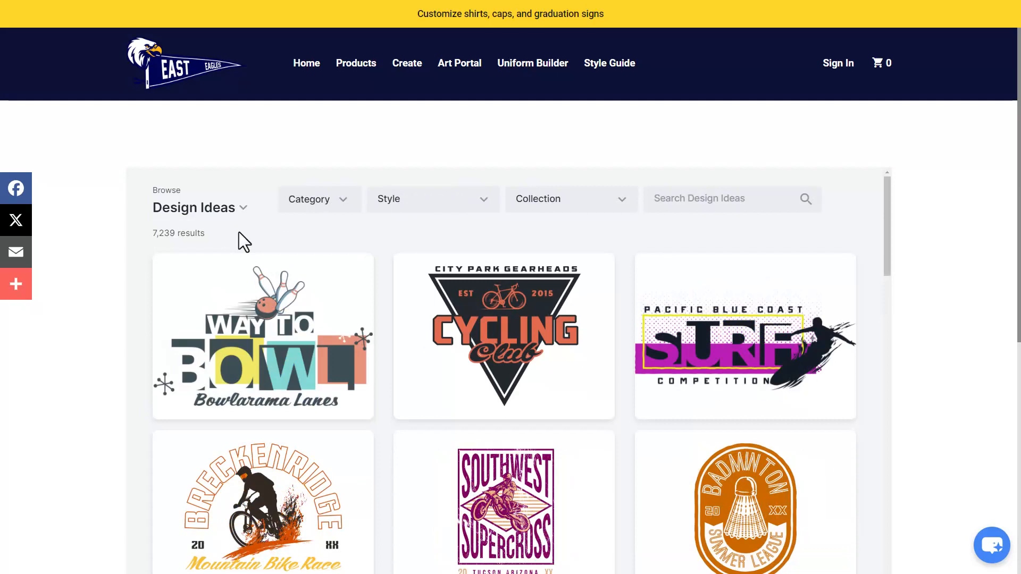
pyautogui.click(243, 208)
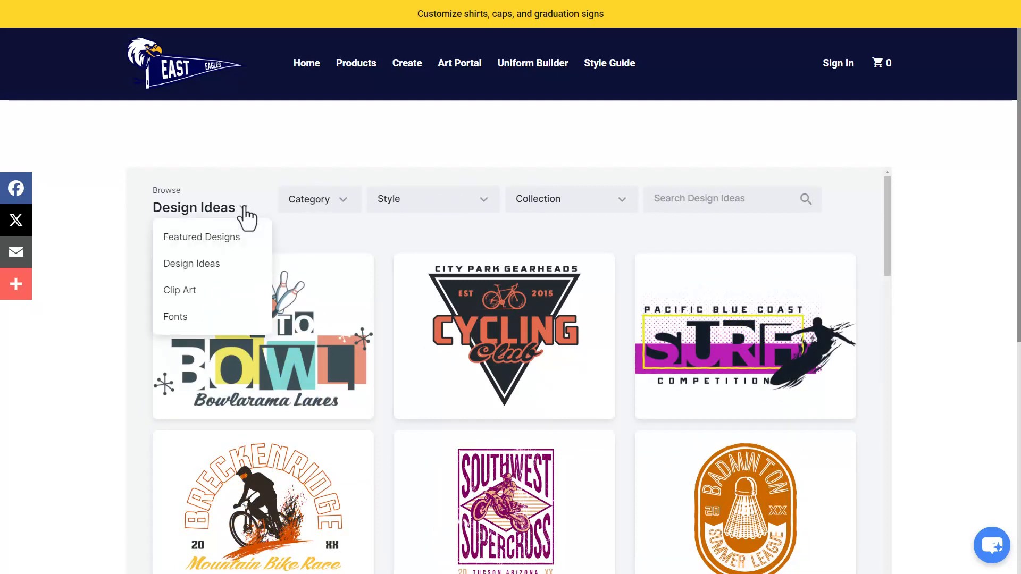
pyautogui.click(229, 238)
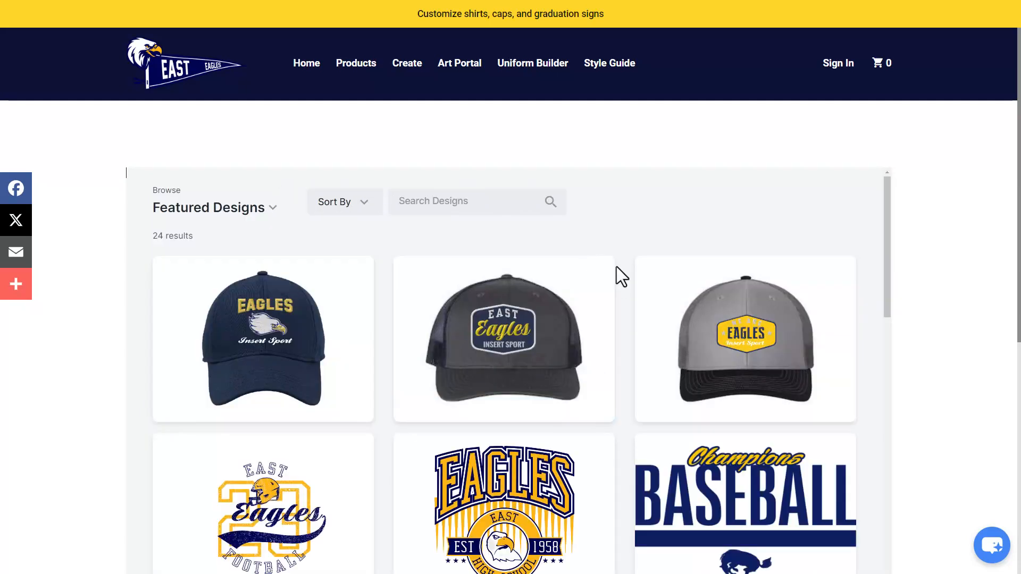
# Step: Add the Cap East Eagles Emb 02 design to the request without any notes
pyautogui.click(534, 346)
pyautogui.scroll(-3, 613, 347)
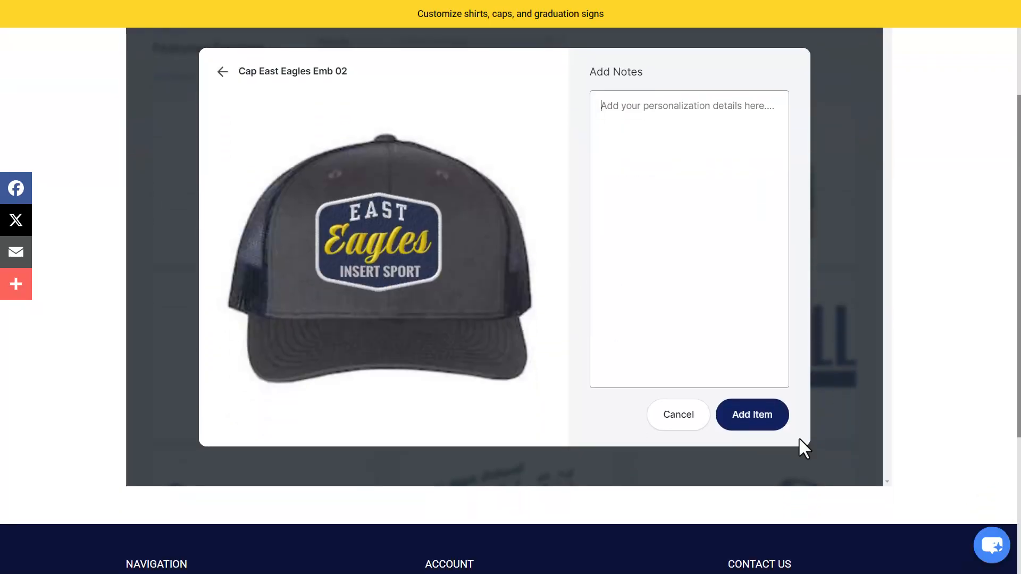
pyautogui.click(764, 425)
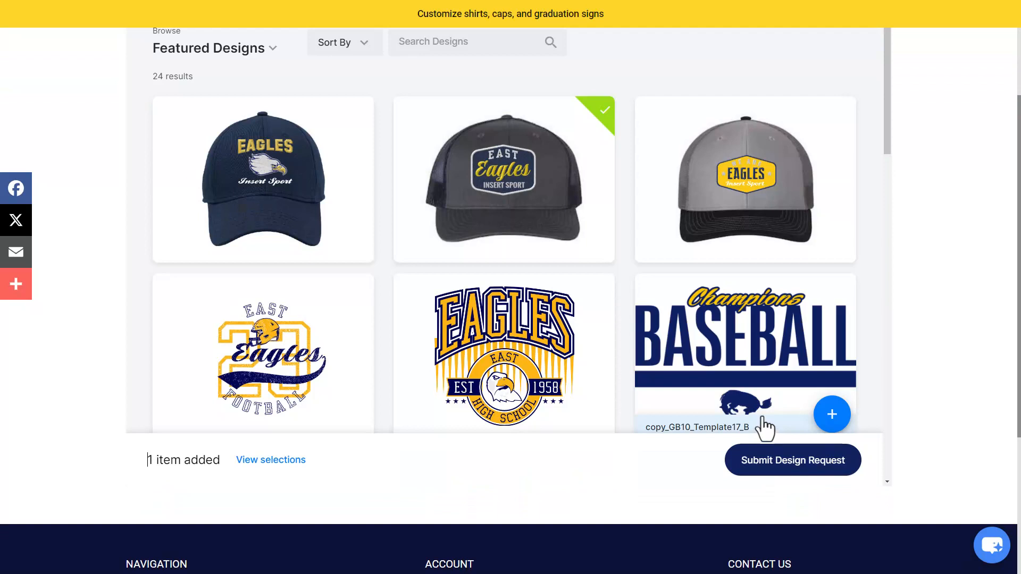
# Step: Proceed to the design request form and review its selected item, contact and additional info fields
pyautogui.click(792, 470)
pyautogui.scroll(-5, 656, 234)
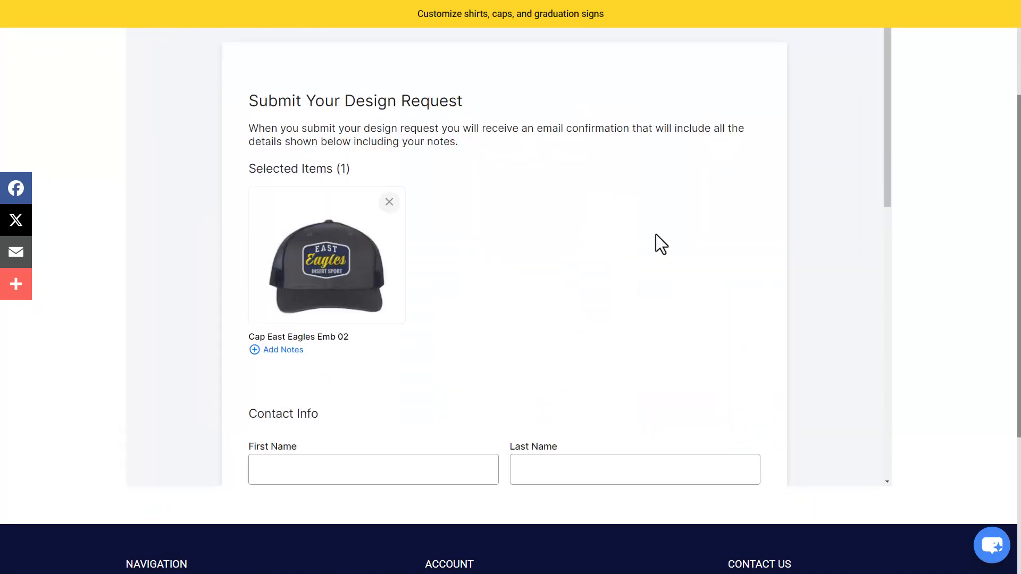
pyautogui.scroll(-1, 653, 234)
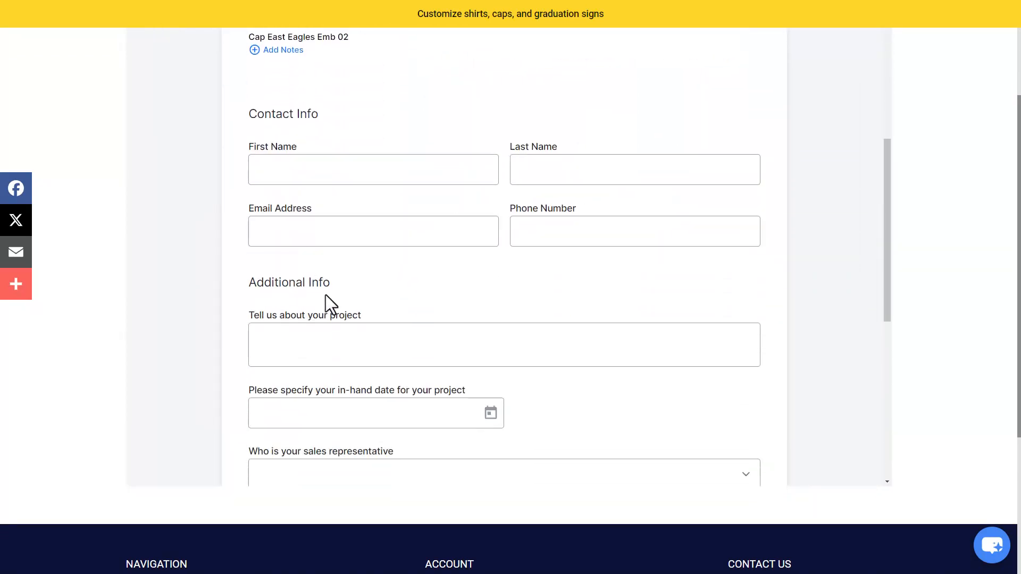
pyautogui.scroll(-3, 442, 298)
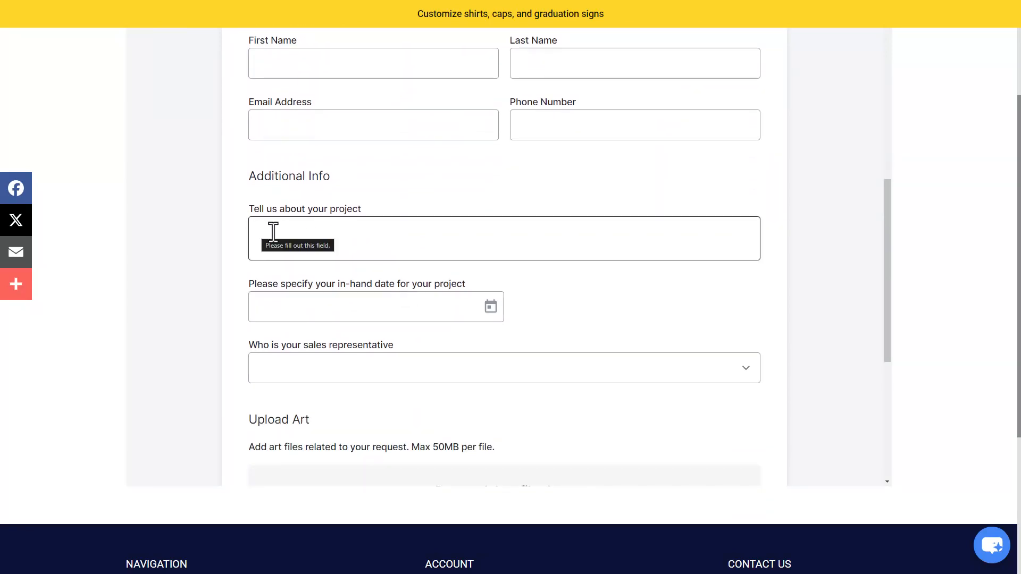
# Step: Check the in-hand date calendar without picking a date, and select the second listed sales representative for the request
pyautogui.click(490, 308)
pyautogui.click(520, 293)
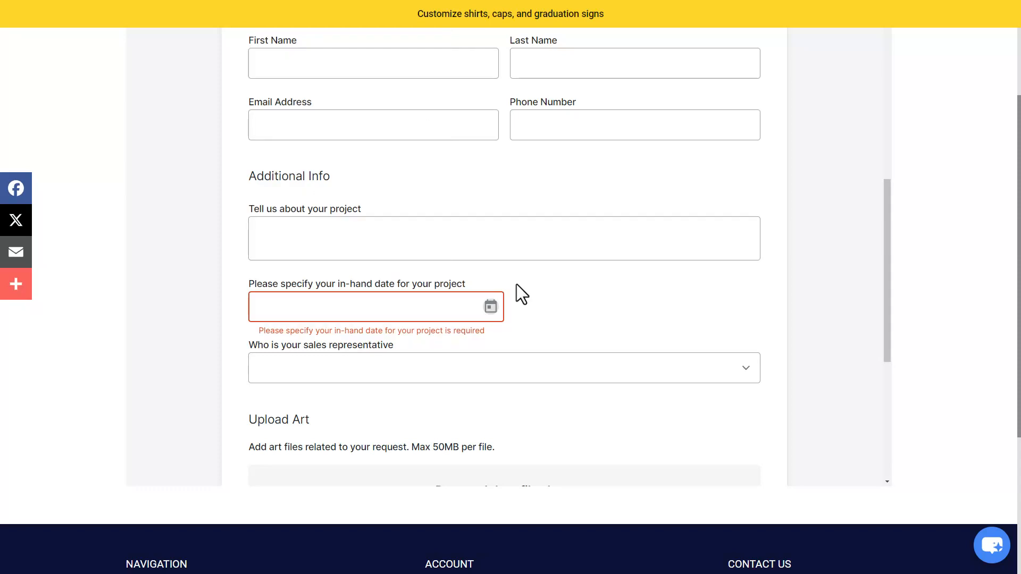
pyautogui.click(739, 383)
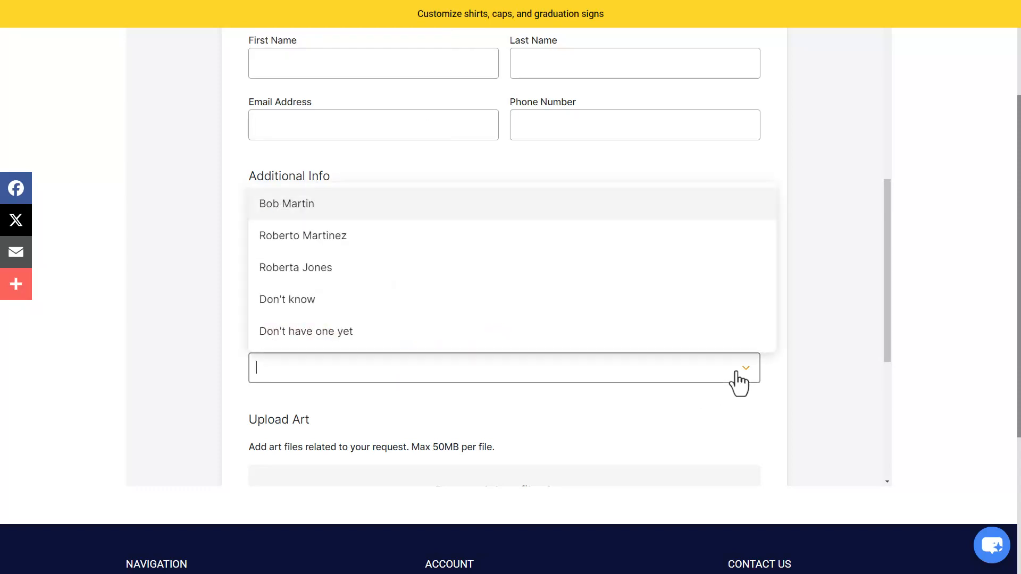
pyautogui.click(314, 240)
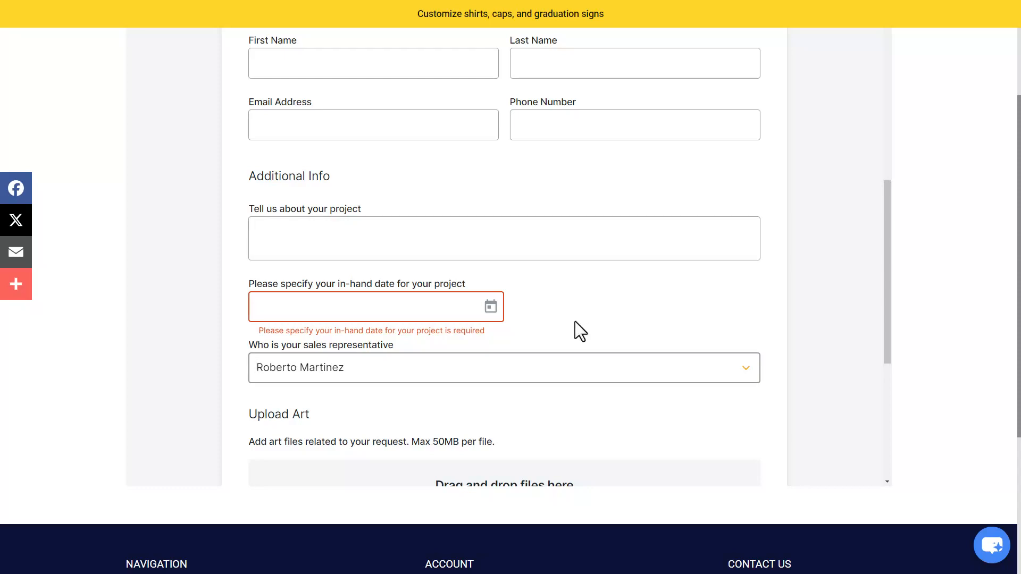
pyautogui.scroll(-5, 575, 321)
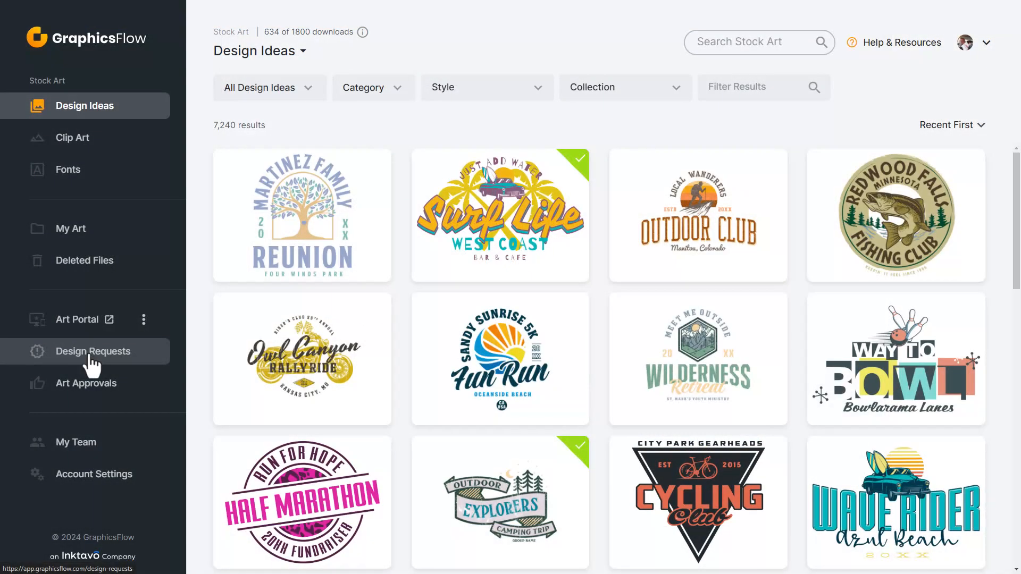
# Step: Switch to GraphicsFlow and open the newest design request to review its customer and project details
pyautogui.click(89, 356)
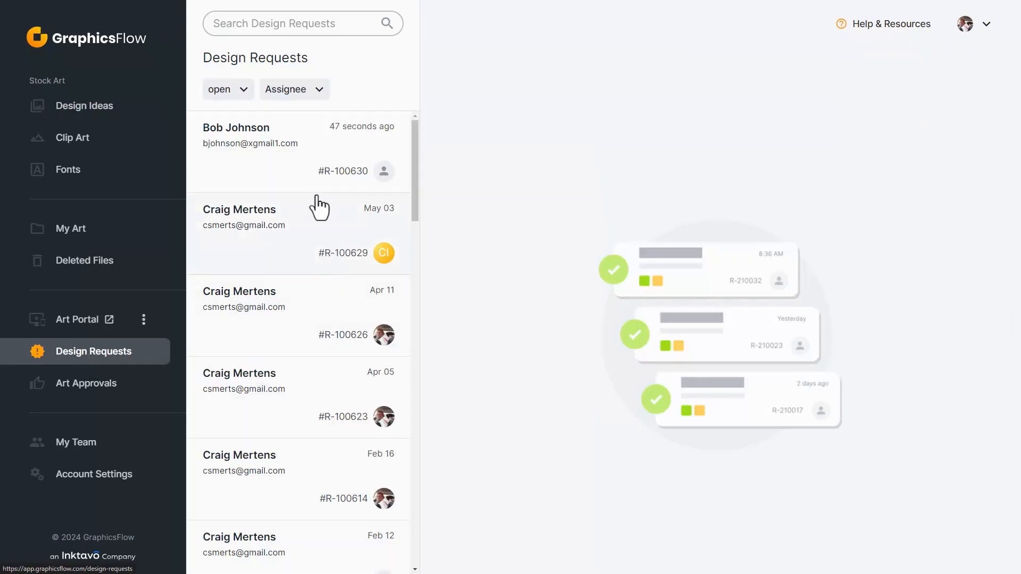
pyautogui.click(259, 141)
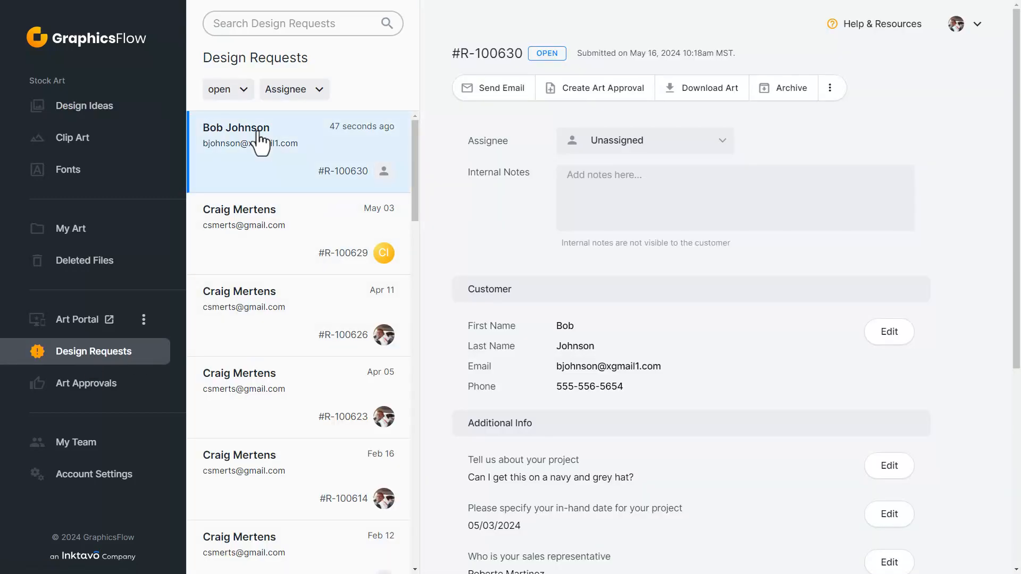
pyautogui.scroll(-5, 761, 372)
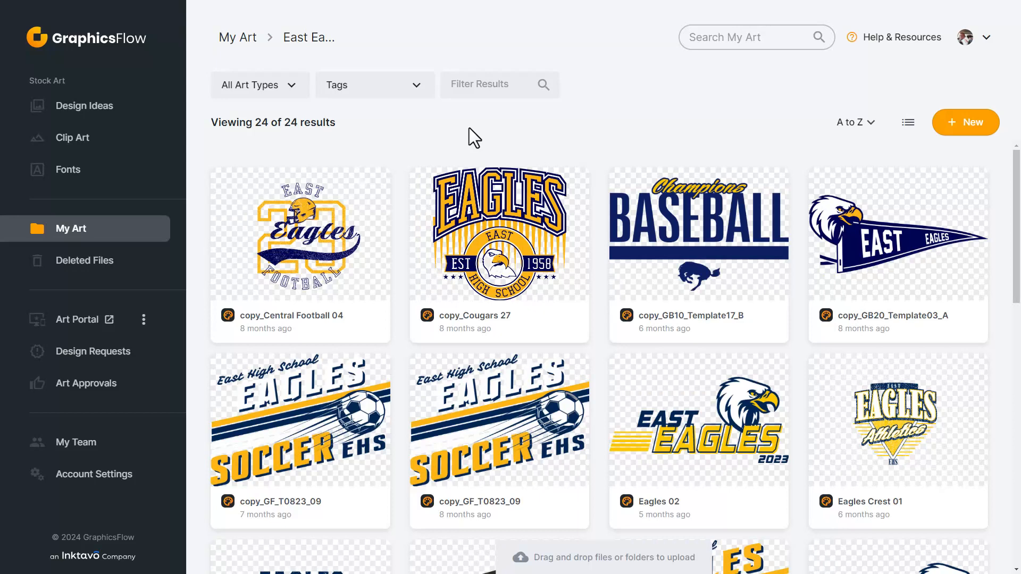
# Step: Filter the East Eagles artwork in My Art by Added to Art Portal, and switch the filter to Not in Art Portal
pyautogui.click(289, 84)
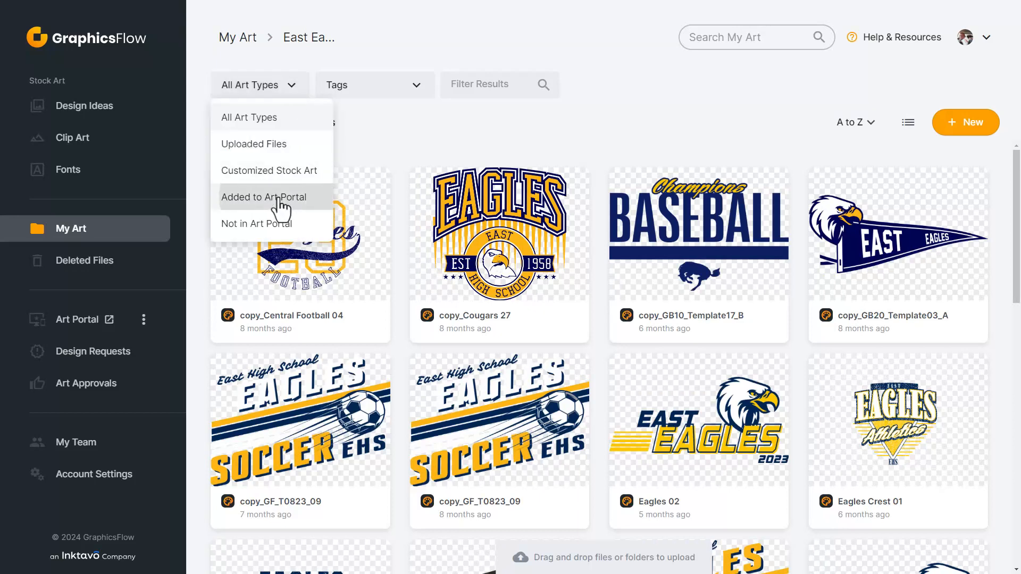
pyautogui.click(278, 198)
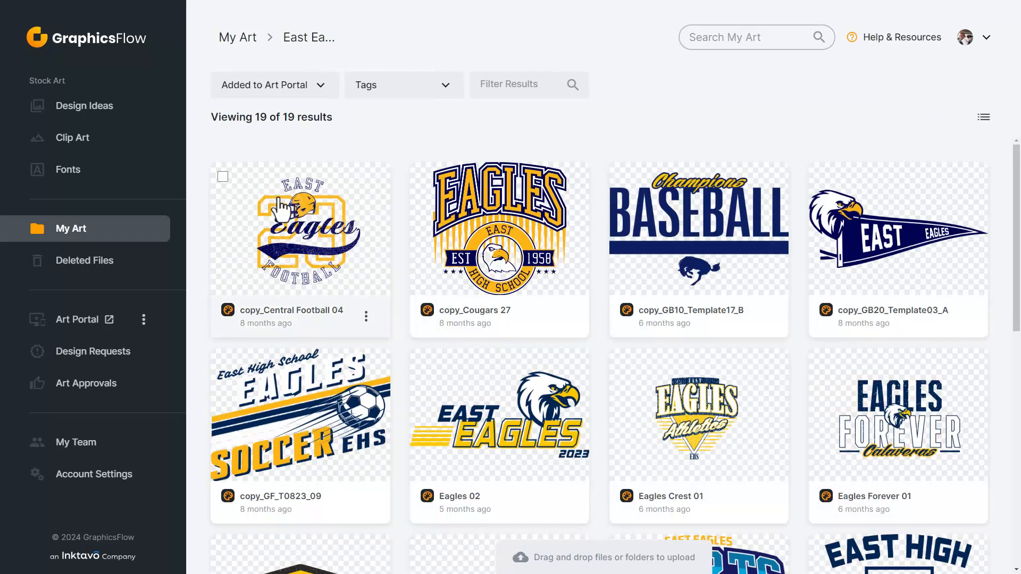
pyautogui.click(320, 86)
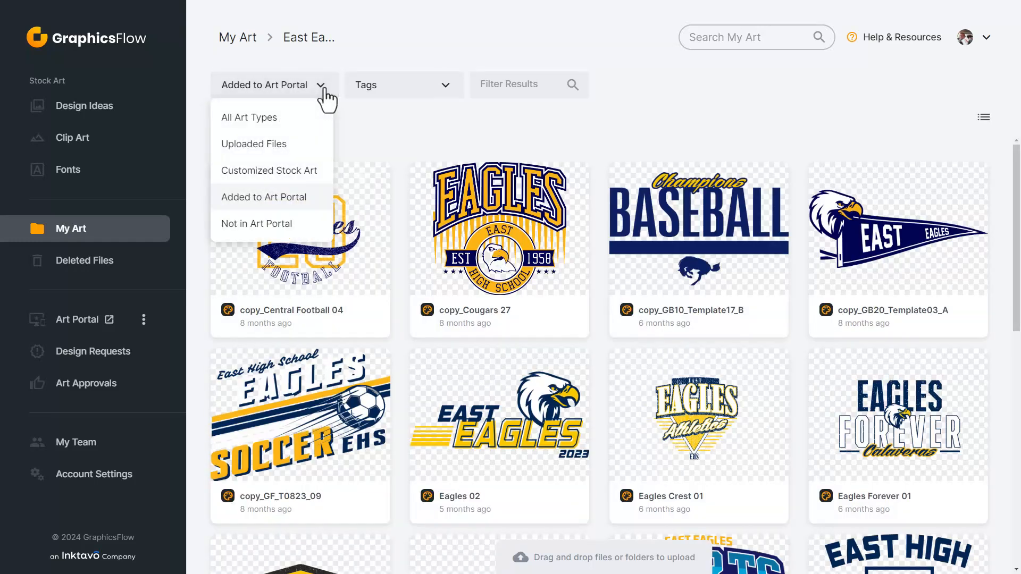
pyautogui.click(282, 224)
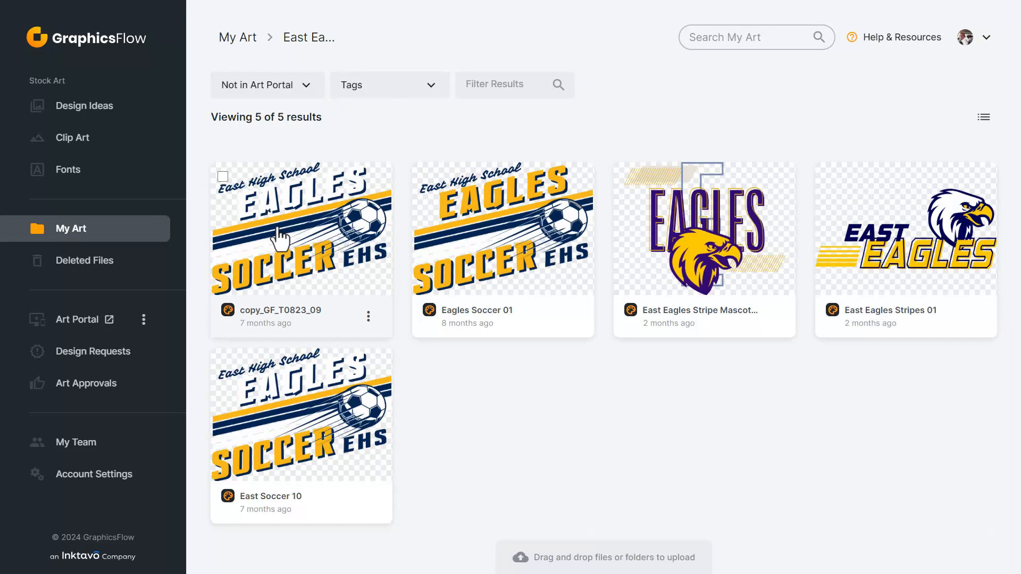
# Step: Select the copy_GF_T0823_09 and East Eagles Stripes 01 designs and view the bulk actions available for them
pyautogui.click(223, 179)
pyautogui.click(827, 182)
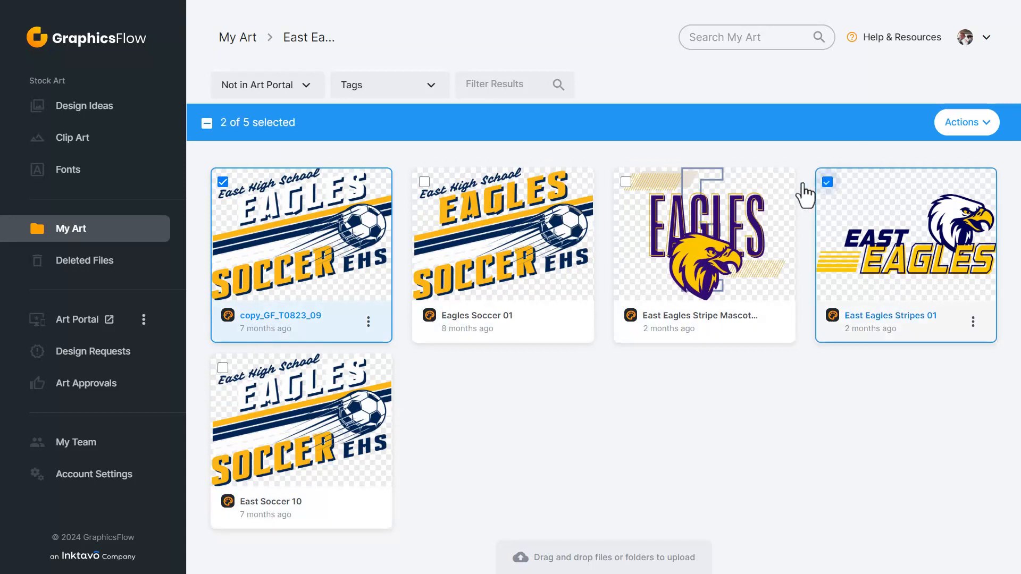
pyautogui.click(983, 129)
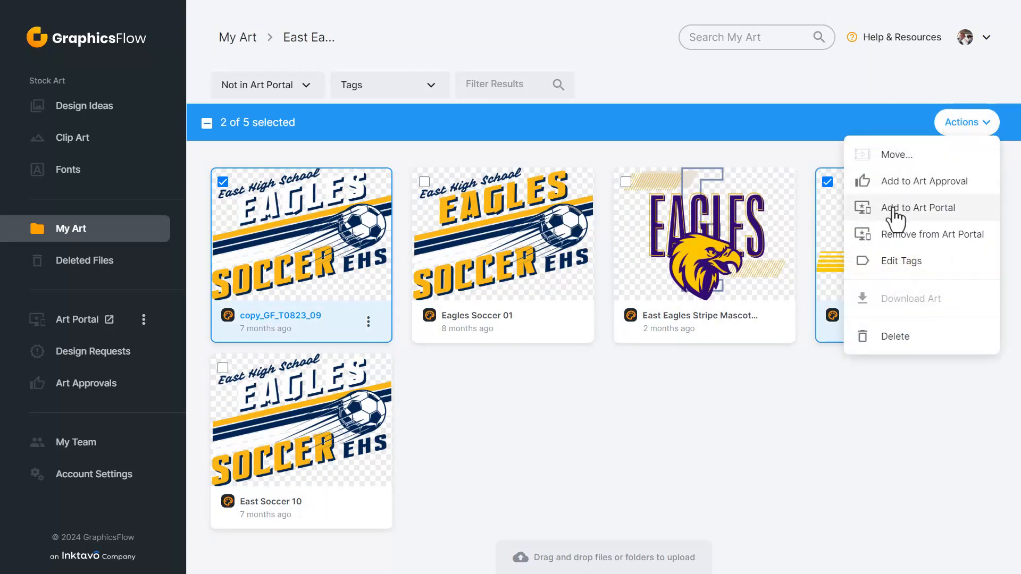
pyautogui.click(508, 455)
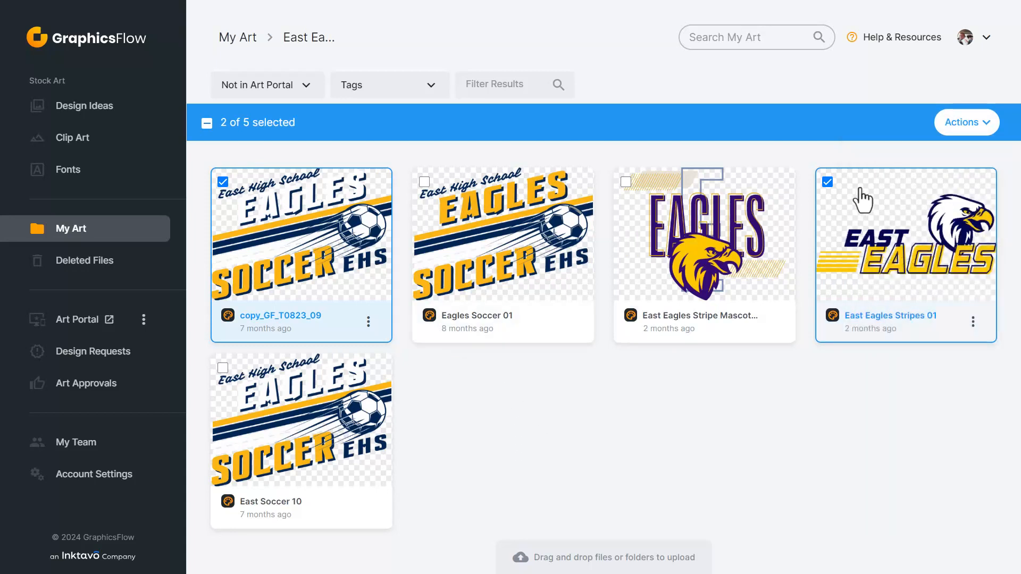
# Step: Deselect East Eagles Stripes 01 and view the individual options for the copy_GF_T0823_09 design
pyautogui.click(828, 183)
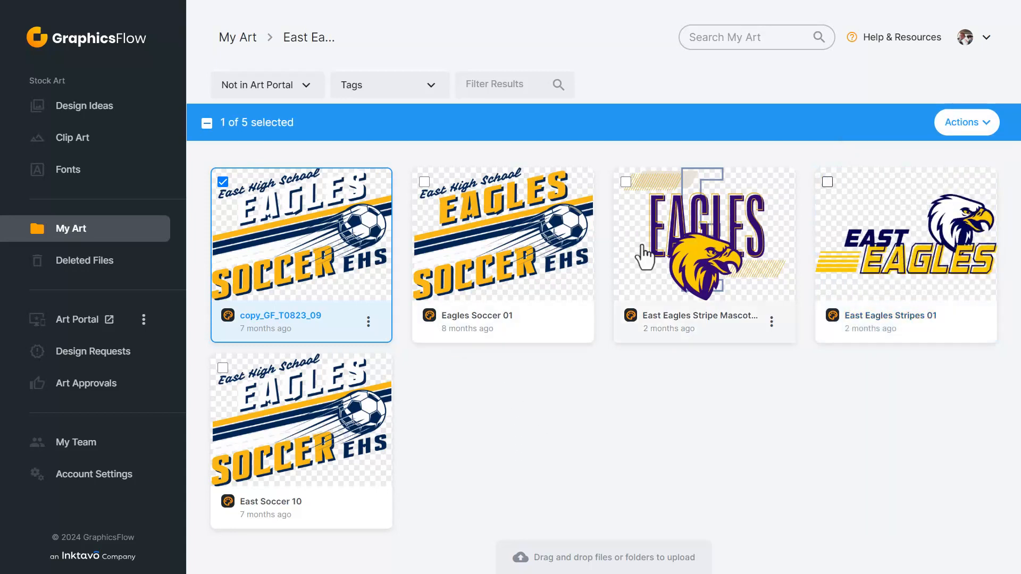
pyautogui.click(368, 323)
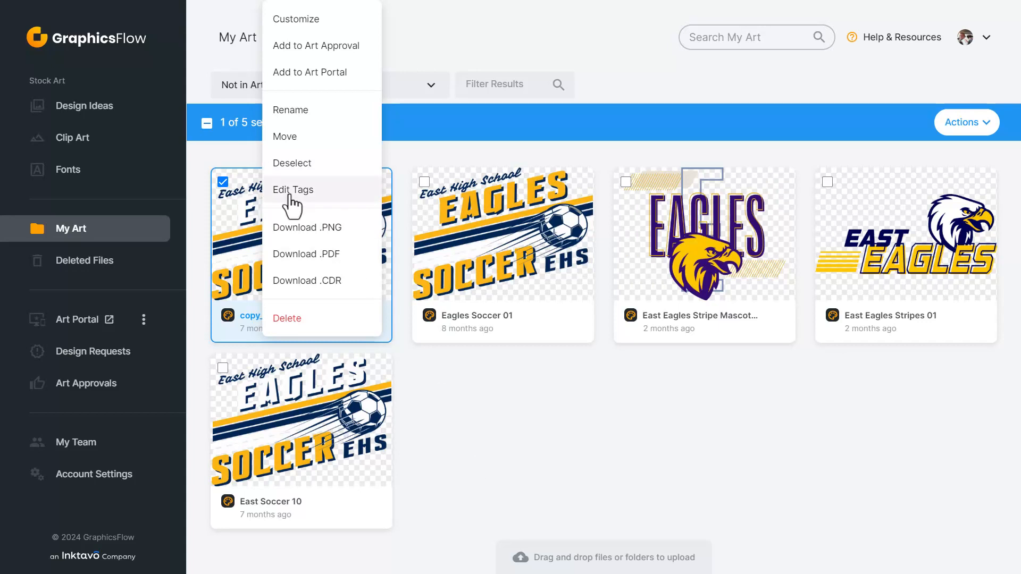
pyautogui.click(630, 521)
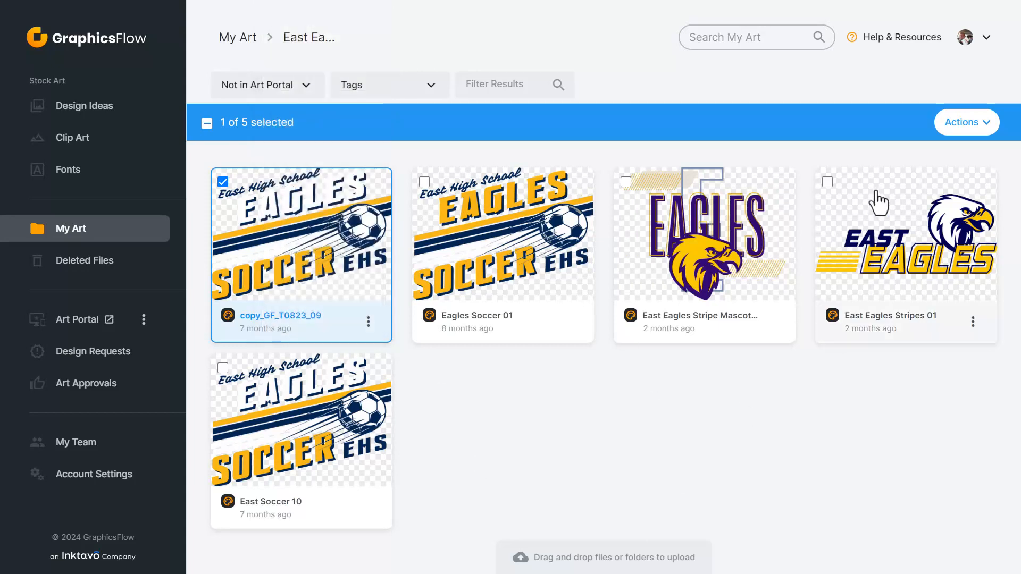
# Step: Reselect East Eagles Stripes 01 and add the tags Spiritwear and eagle to both selected designs
pyautogui.click(828, 182)
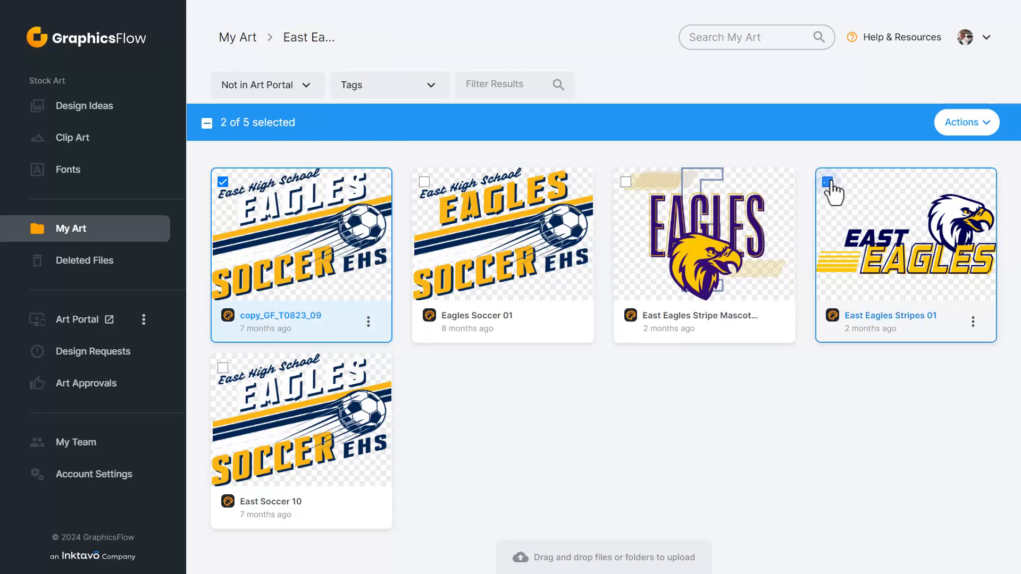
pyautogui.click(985, 128)
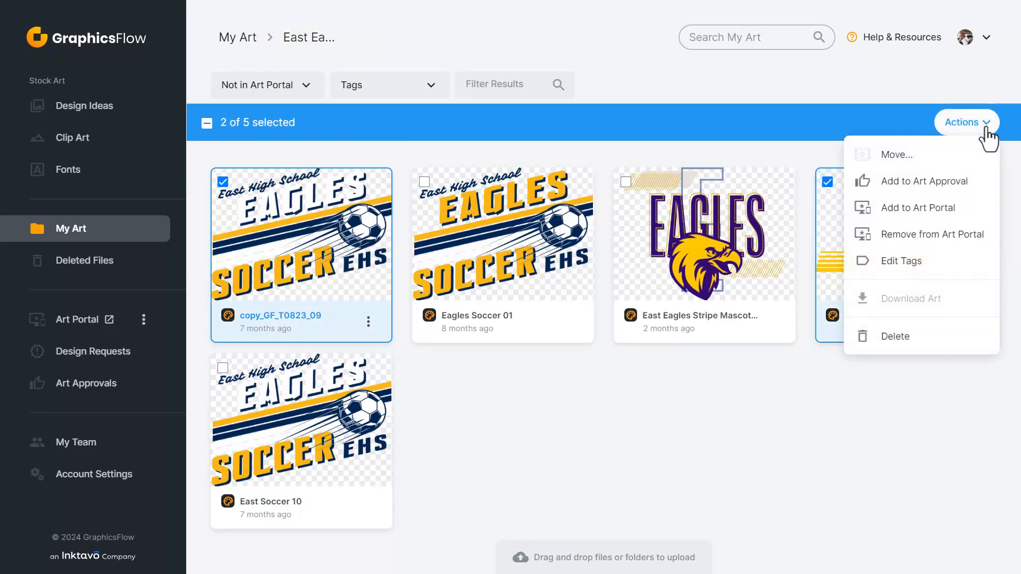
pyautogui.click(899, 261)
pyautogui.click(338, 305)
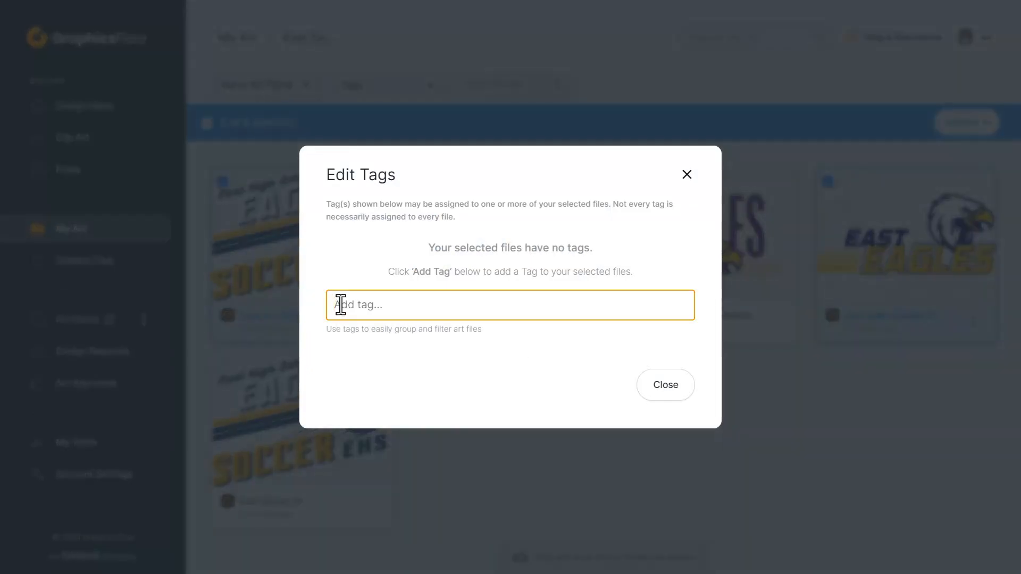
pyautogui.write('Spiritwear,')
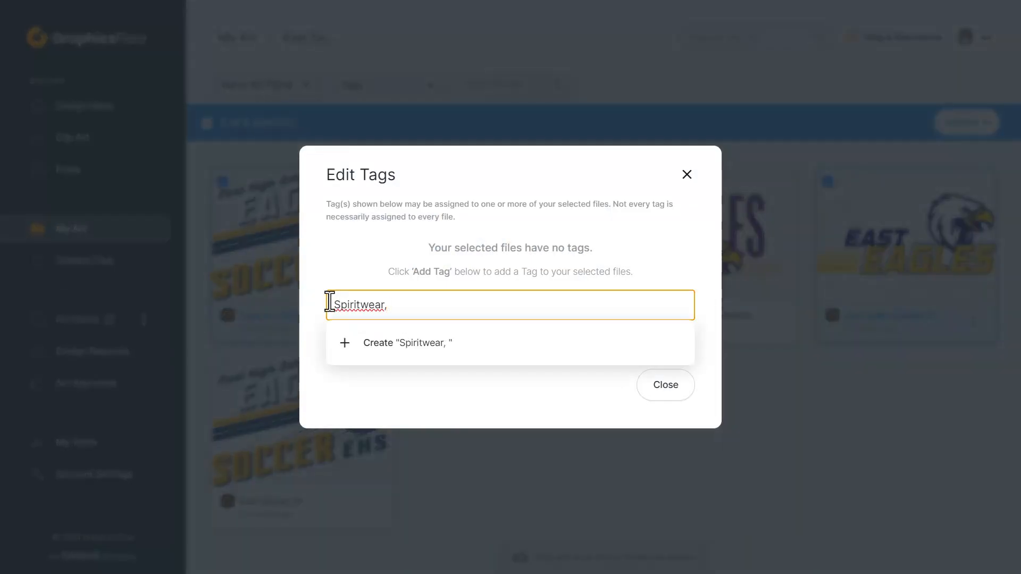
pyautogui.press('BackSpace')
pyautogui.press('BackSpace')
pyautogui.click(355, 345)
pyautogui.write('eagle')
pyautogui.press('Return')
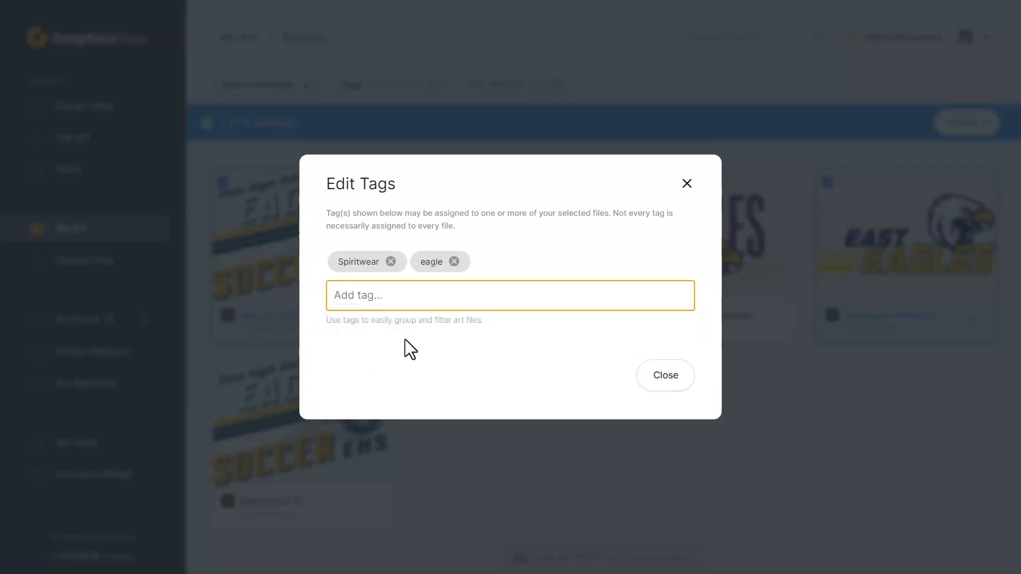
pyautogui.click(680, 386)
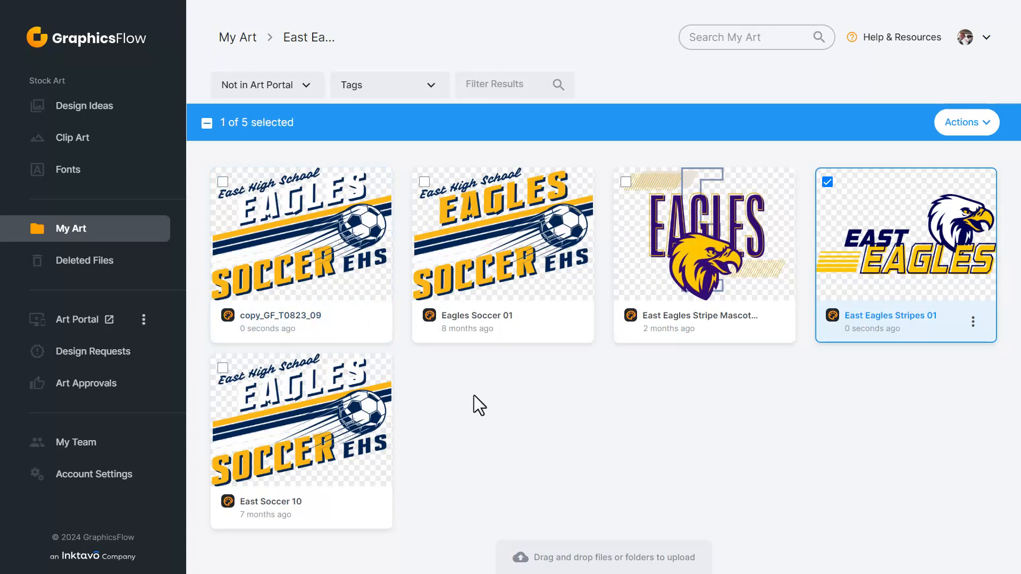
# Step: Open the Art Portal management settings and disable Design Ideas in the Stock Art Assets
pyautogui.click(144, 319)
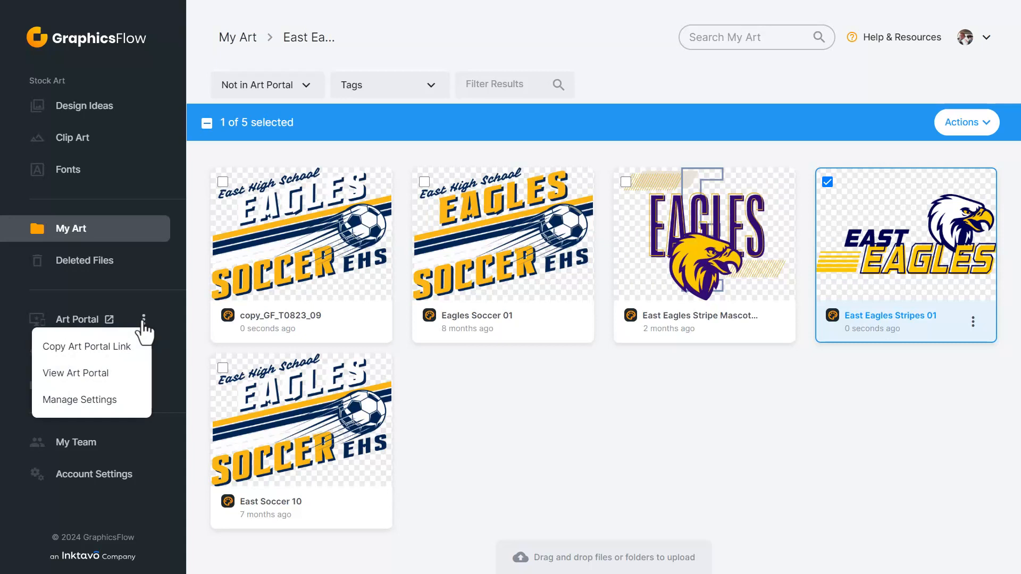
pyautogui.click(78, 400)
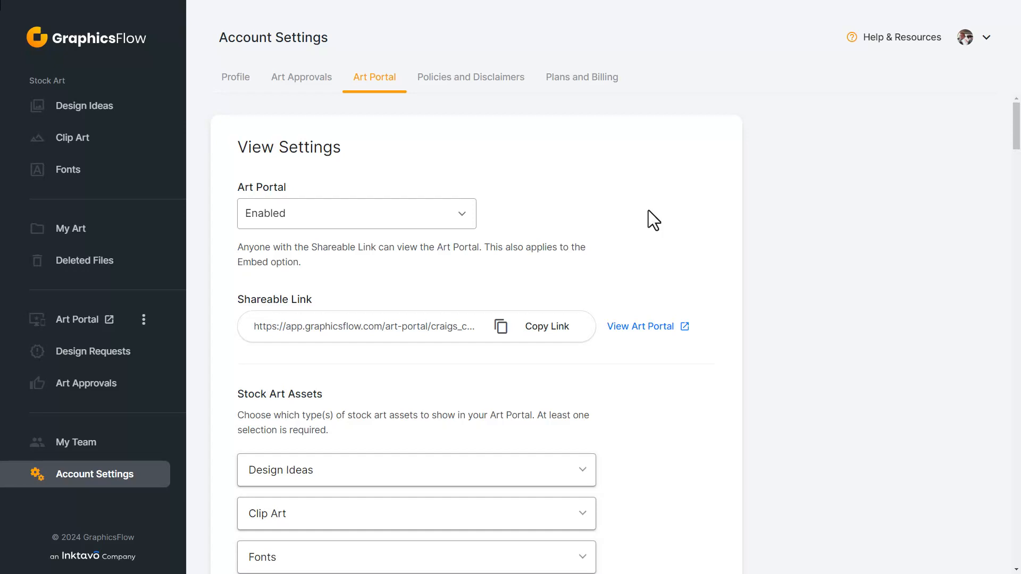
pyautogui.scroll(-4, 672, 205)
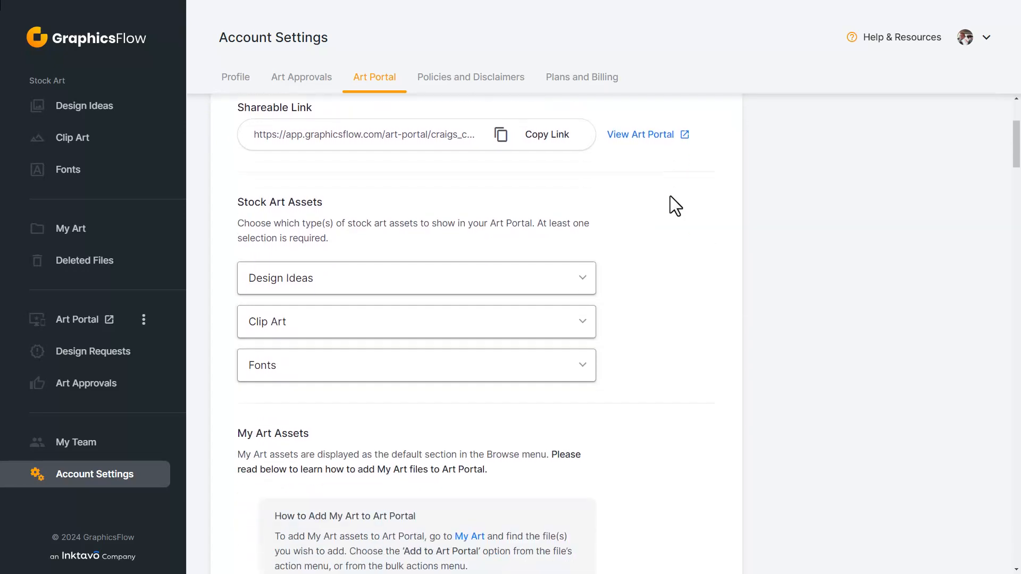
pyautogui.click(584, 261)
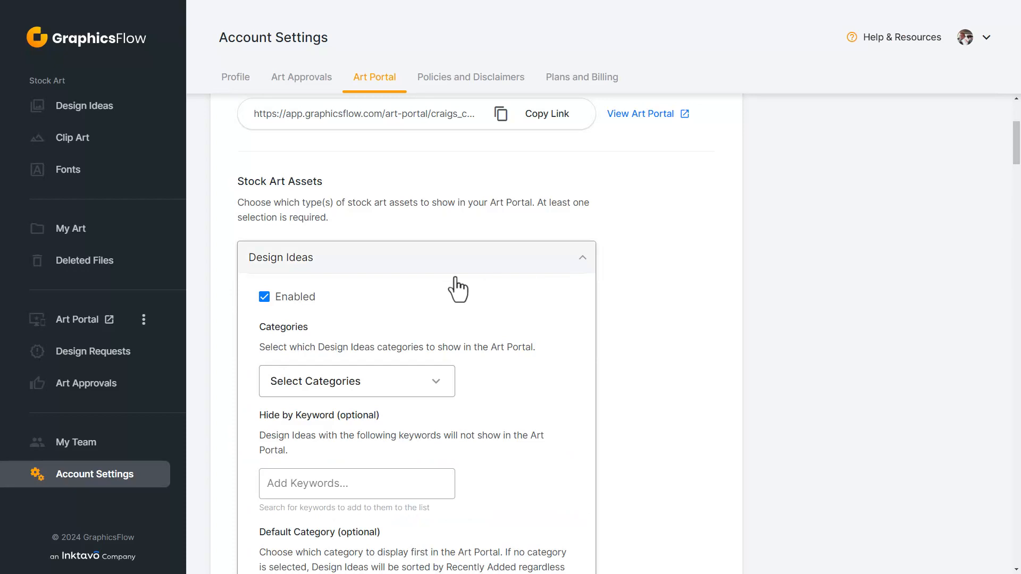
pyautogui.click(264, 301)
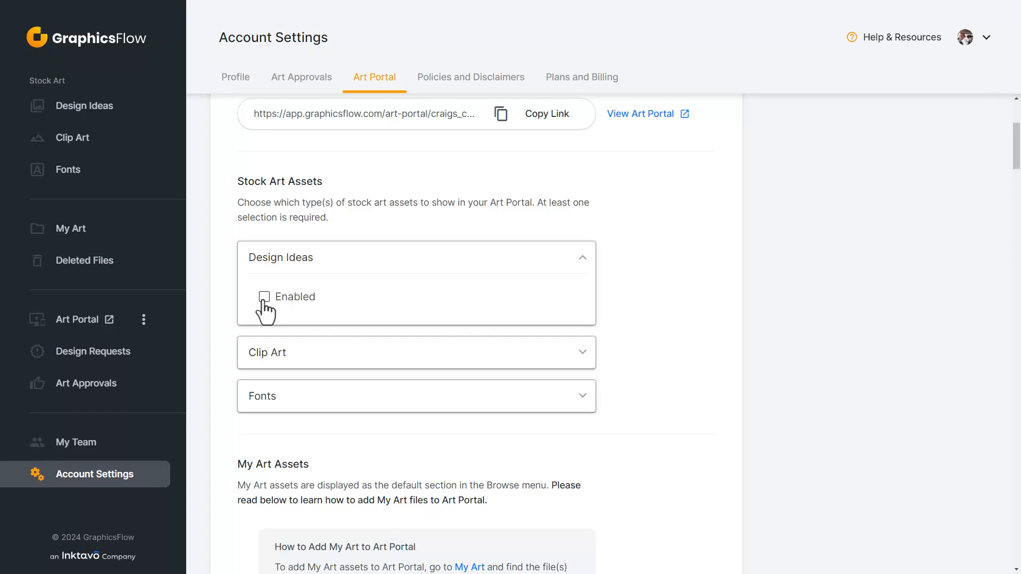
# Step: Expand and collapse the Clip Art and Fonts sections to view their Stock Art Assets settings
pyautogui.click(579, 357)
pyautogui.click(580, 357)
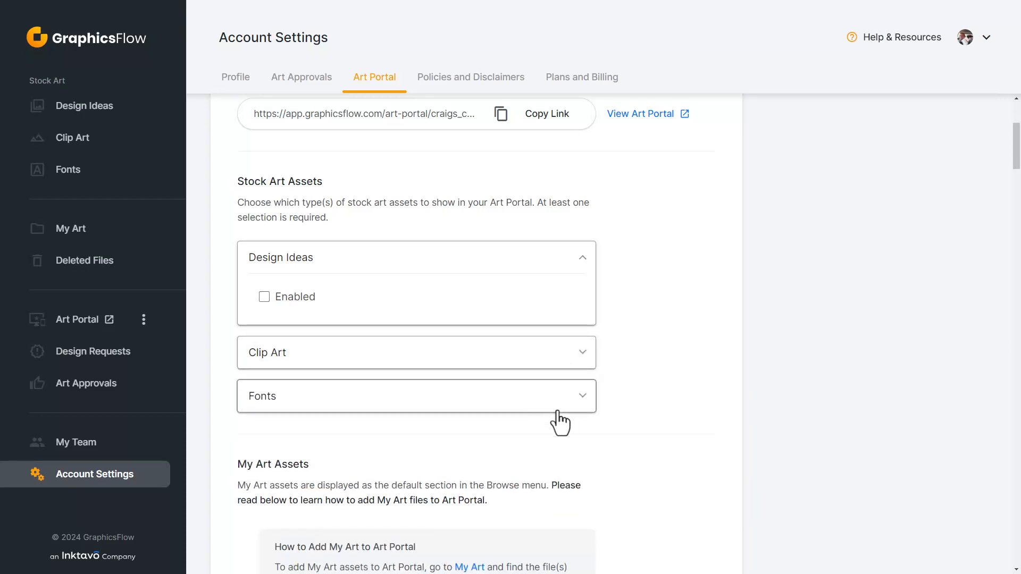
pyautogui.click(579, 405)
pyautogui.click(579, 404)
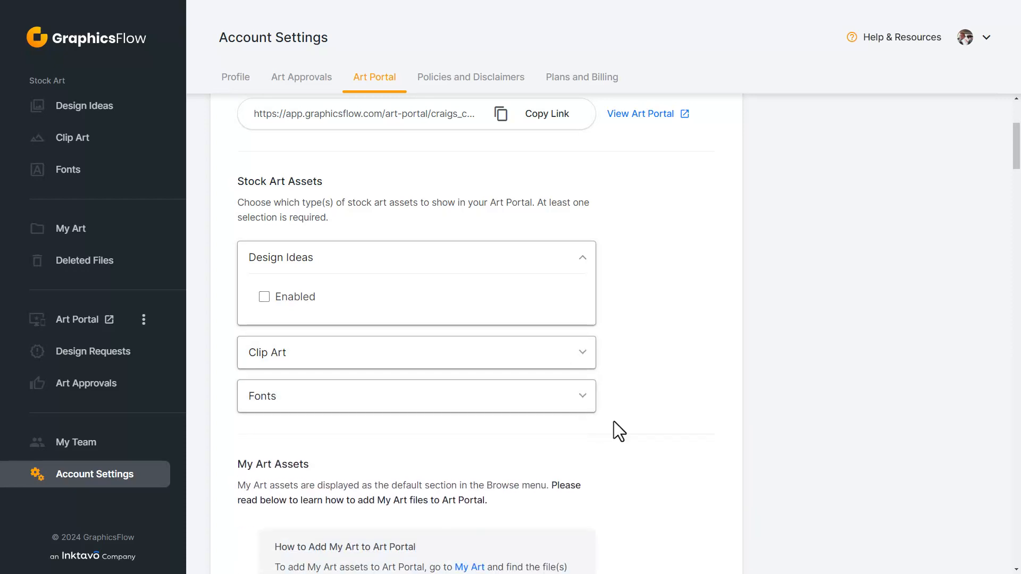
# Step: Set the My Art section name in the Art Portal settings to School Designs
pyautogui.scroll(-6, 614, 421)
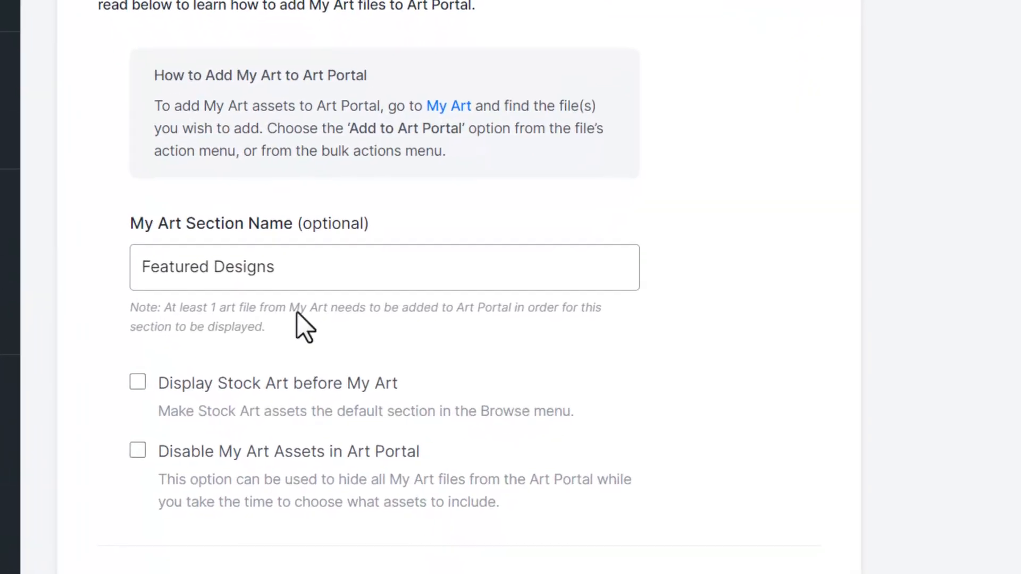
pyautogui.click(308, 356)
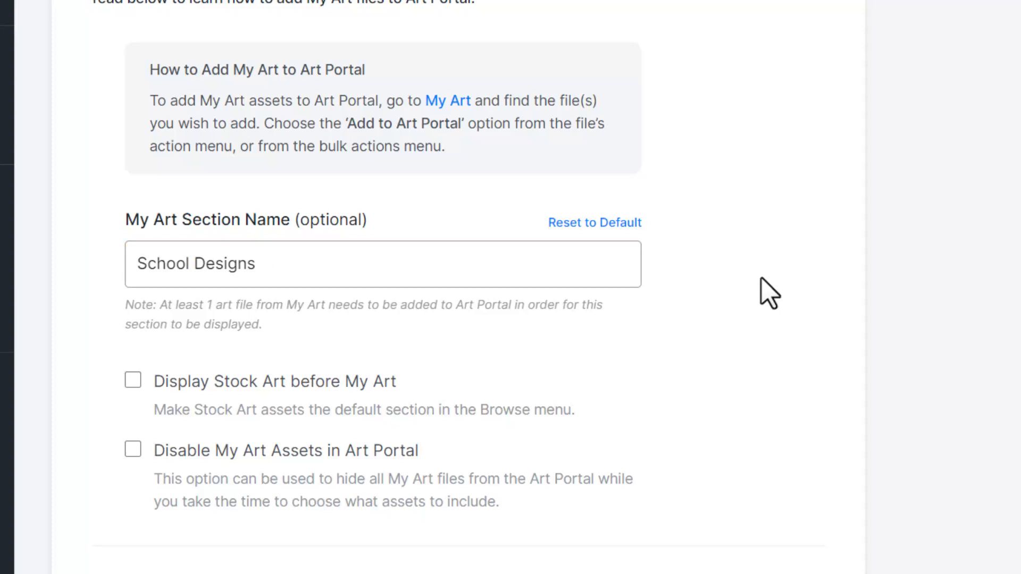
# Step: Switch Disable My Art Assets in Art Portal on and off again, and toggle Display Stock Art before My Art
pyautogui.click(132, 452)
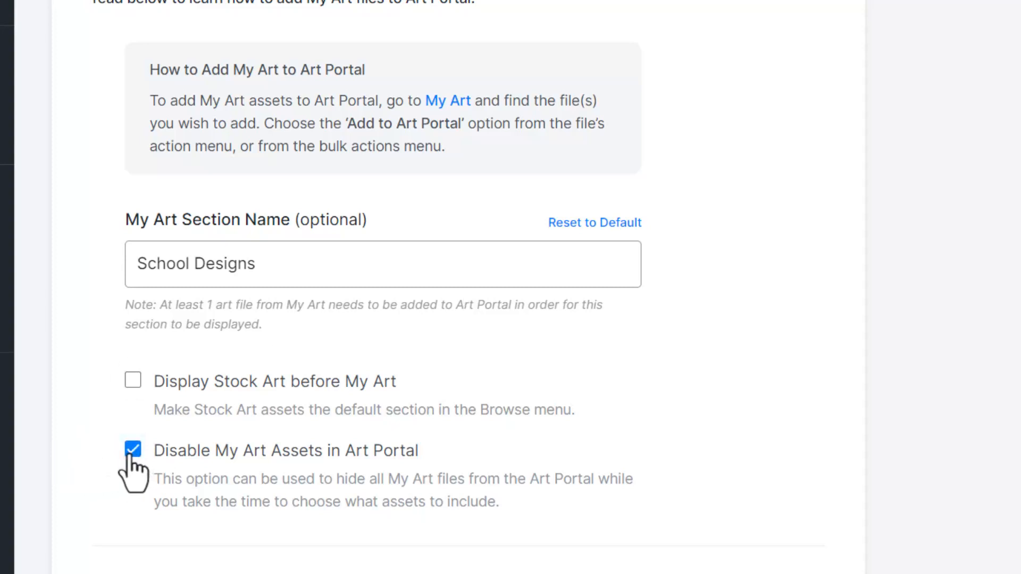
pyautogui.click(133, 452)
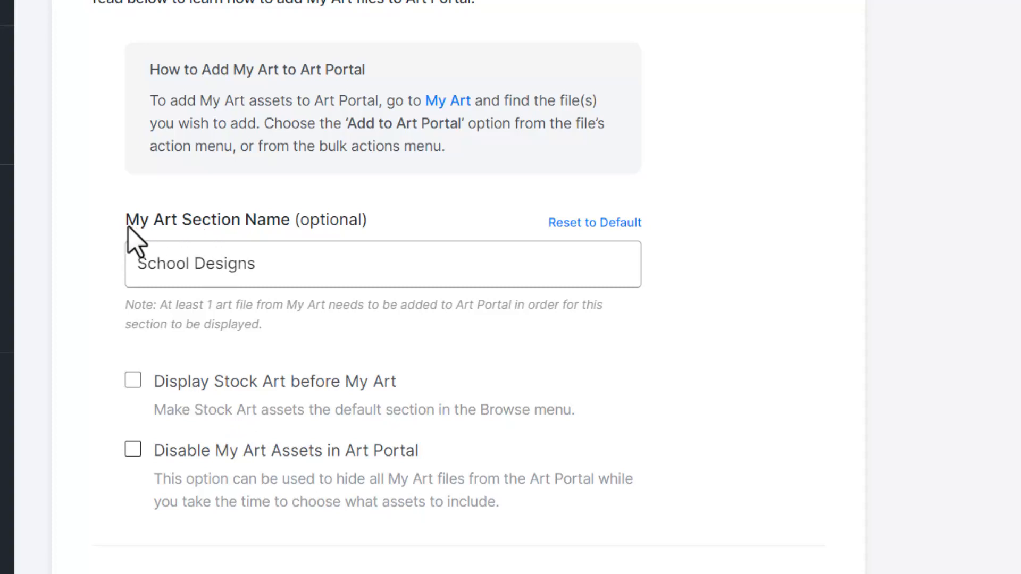
pyautogui.click(134, 380)
pyautogui.scroll(-5, 136, 386)
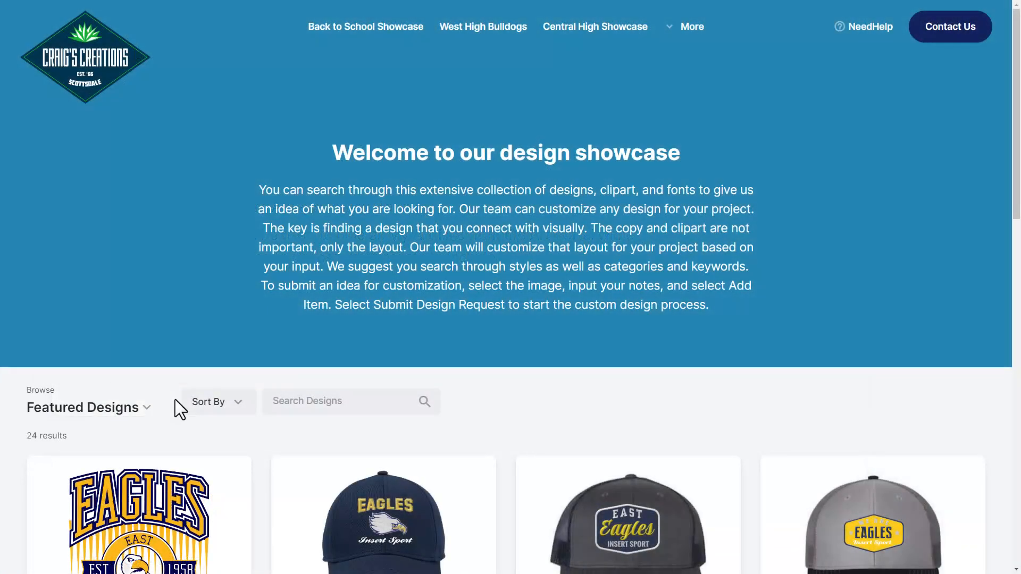
# Step: Switch the Art Portal's browse section to Design Ideas, search it for outdoor and look through the results
pyautogui.scroll(-5, 175, 400)
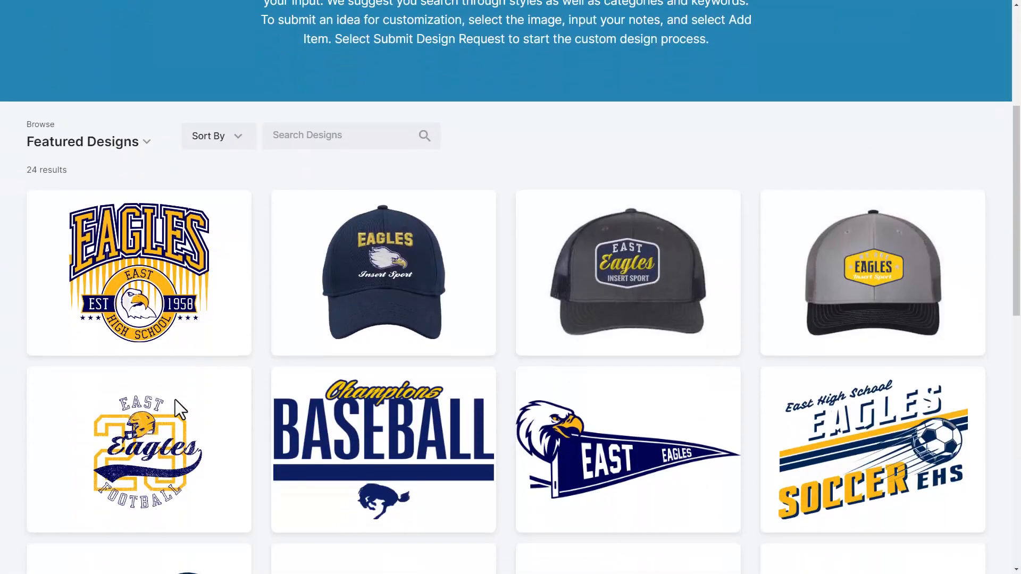
pyautogui.click(142, 142)
pyautogui.click(69, 203)
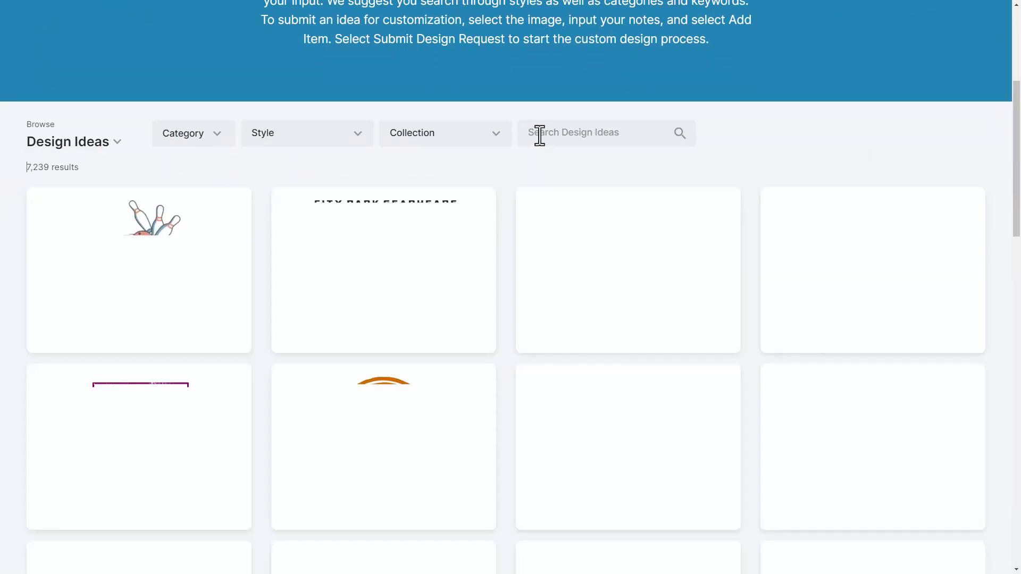
pyautogui.click(540, 136)
pyautogui.write('out')
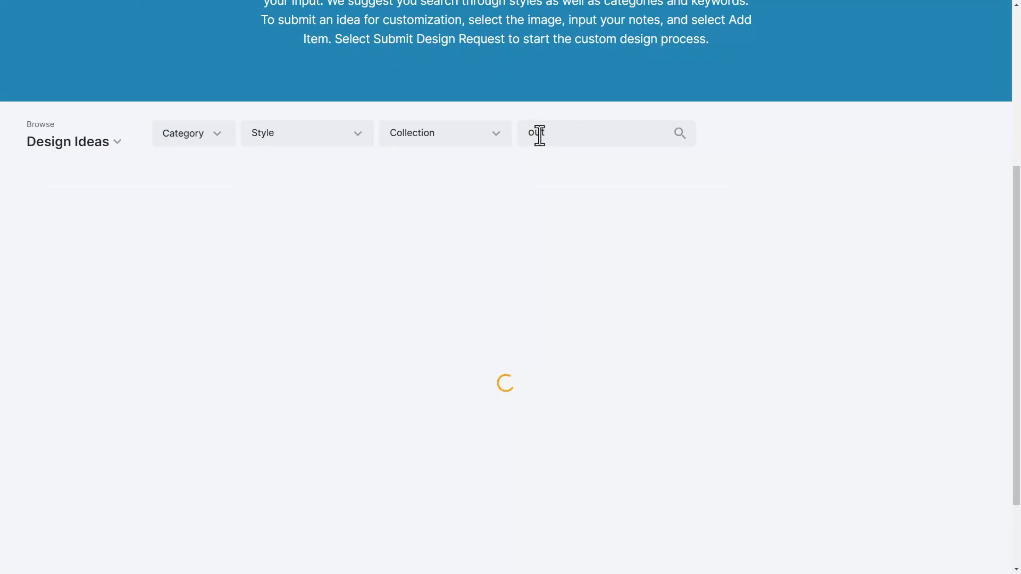
pyautogui.write('door')
pyautogui.scroll(-5, 667, 239)
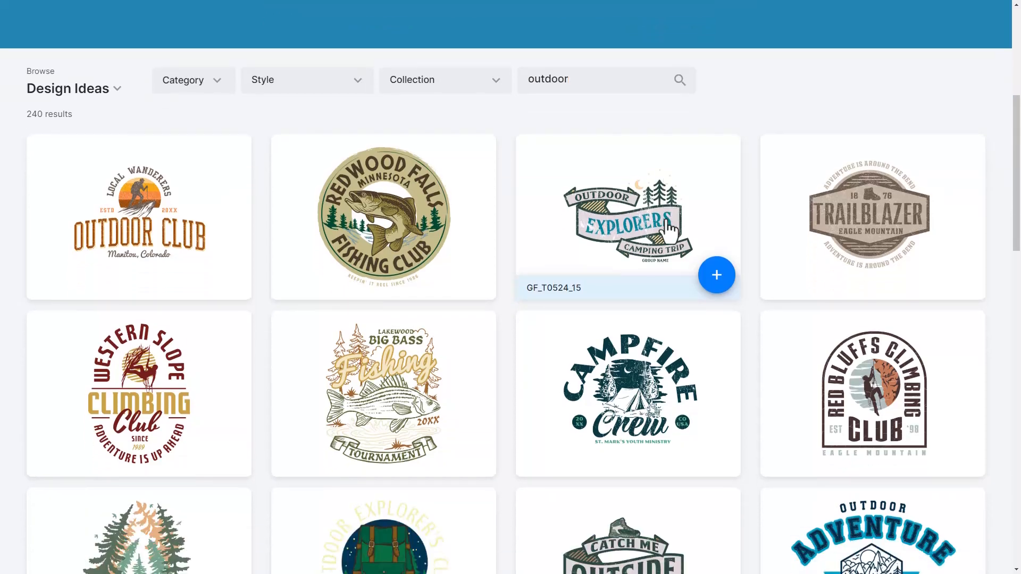
pyautogui.scroll(-9, 670, 253)
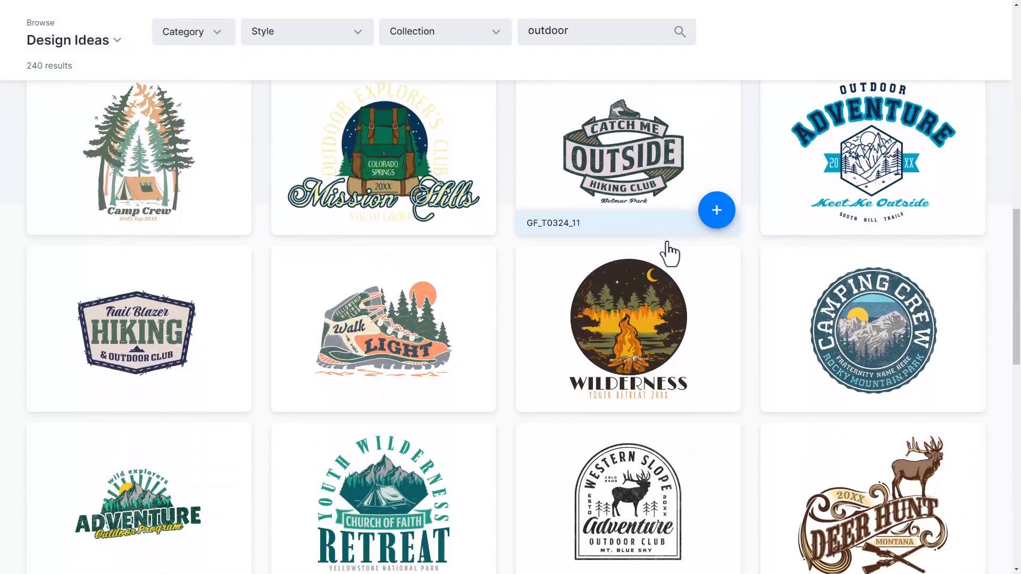
pyautogui.scroll(-7, 664, 258)
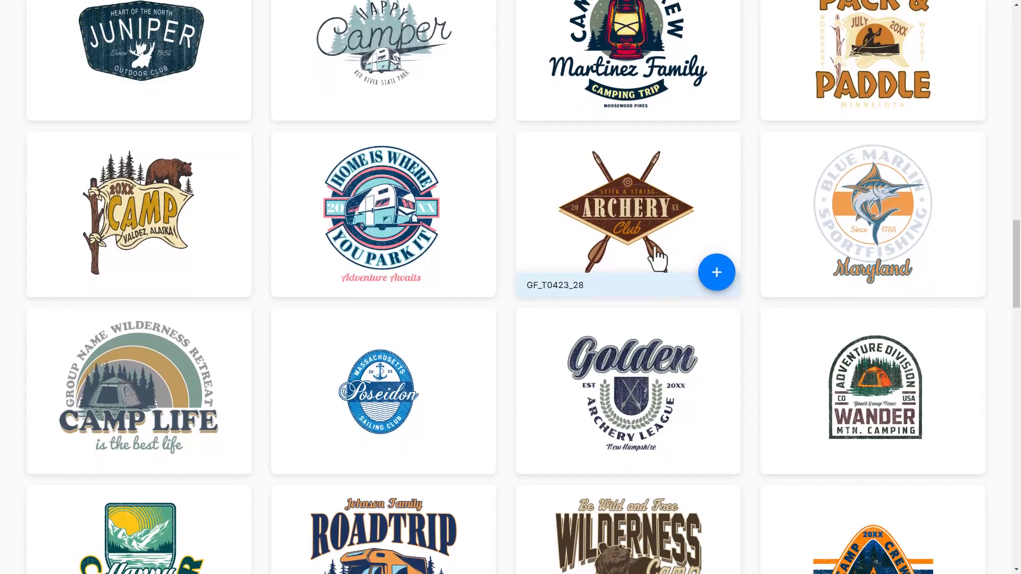
# Step: View the Art Portal embedded in the store website and open its copy_Cougars 27 design
pyautogui.click(432, 210)
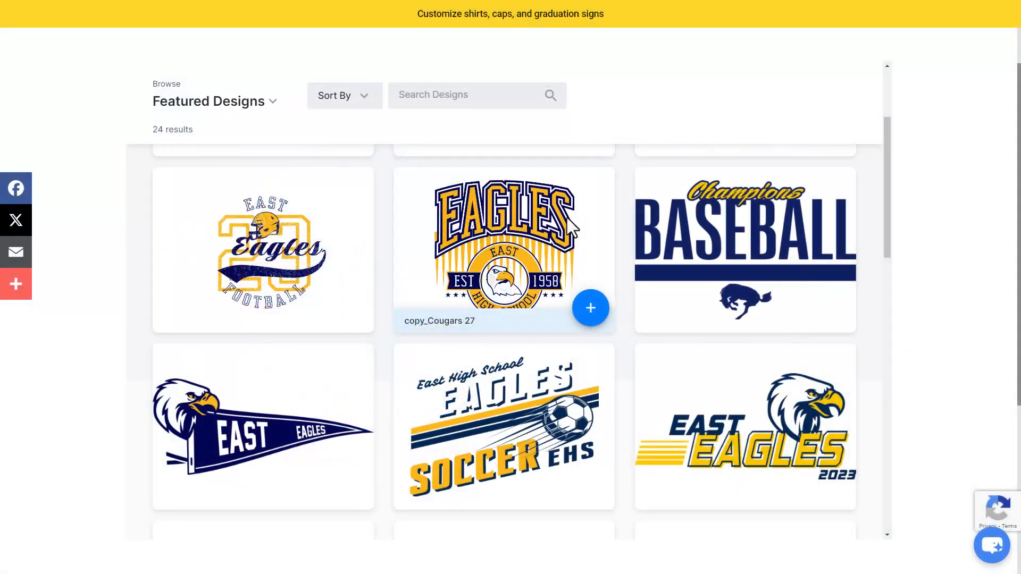
pyautogui.click(559, 259)
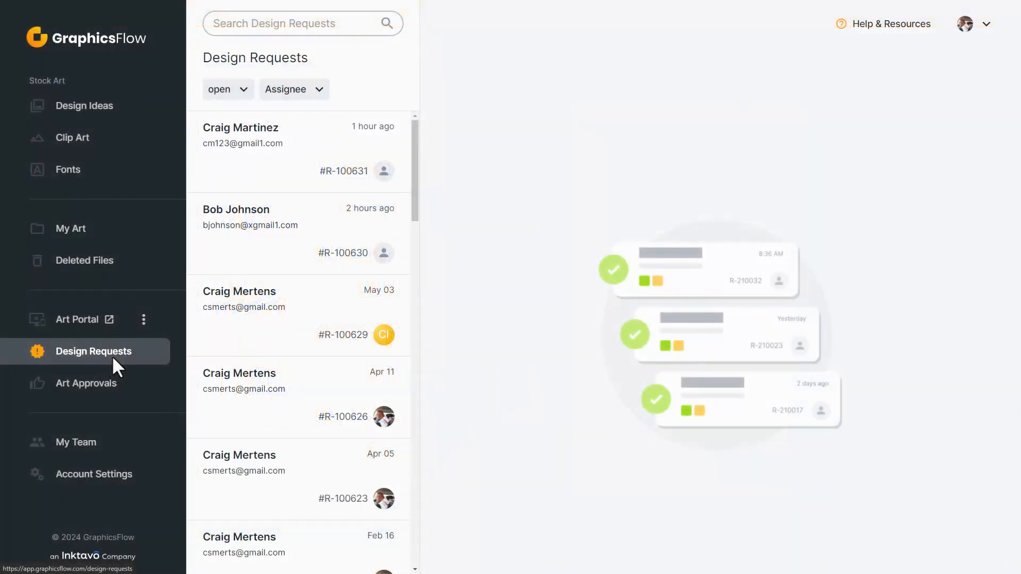
# Step: Open the most recent design request in GraphicsFlow and open its 1_Cougars 27 artwork for customizing
pyautogui.click(247, 141)
pyautogui.scroll(-4, 765, 399)
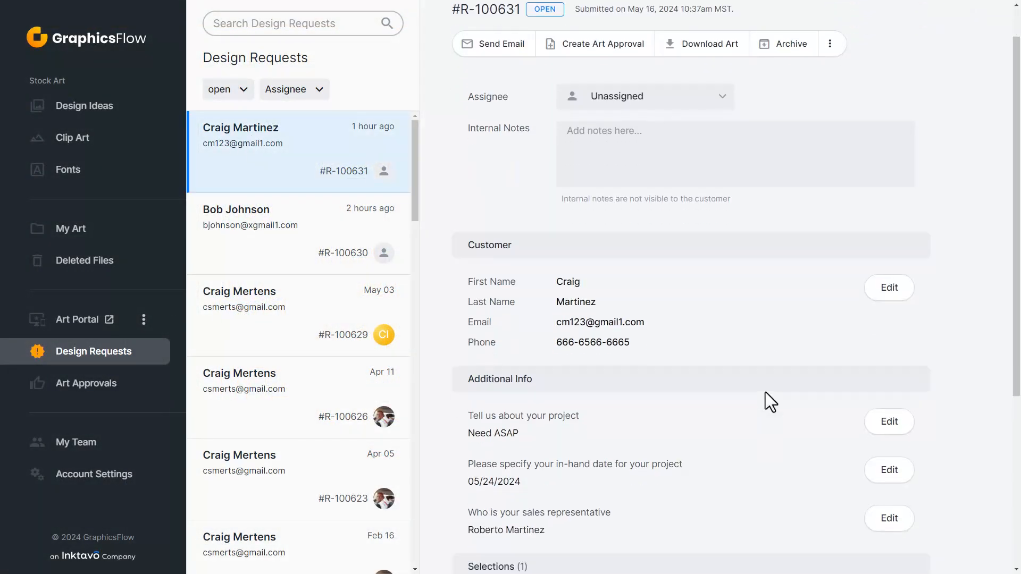
pyautogui.click(590, 436)
pyautogui.click(714, 19)
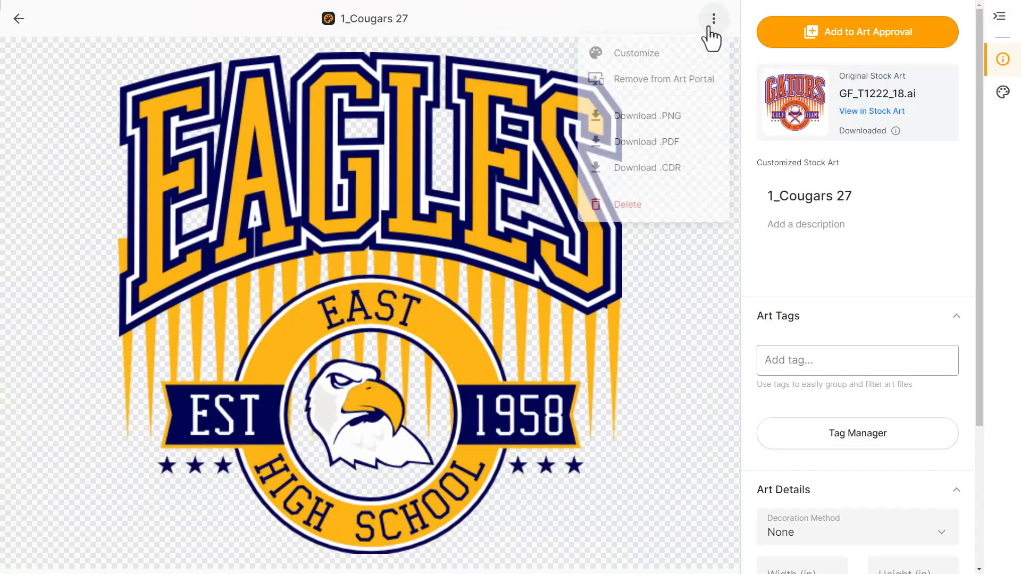
pyautogui.click(703, 58)
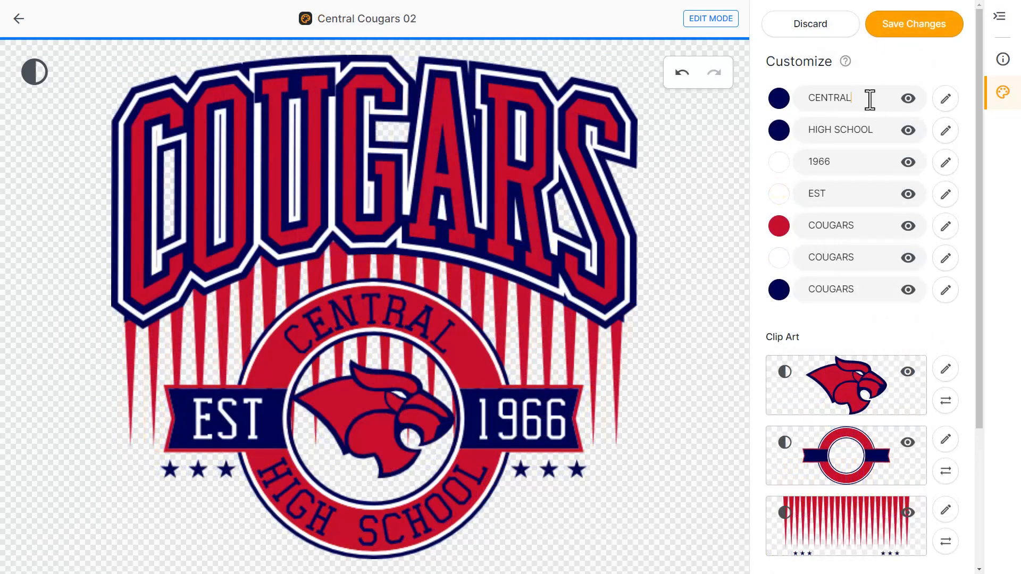
# Step: Save the customized Central Cougars 02 artwork as a new customized design named copy_Central Cougars 02 in the My Art folder
pyautogui.click(940, 30)
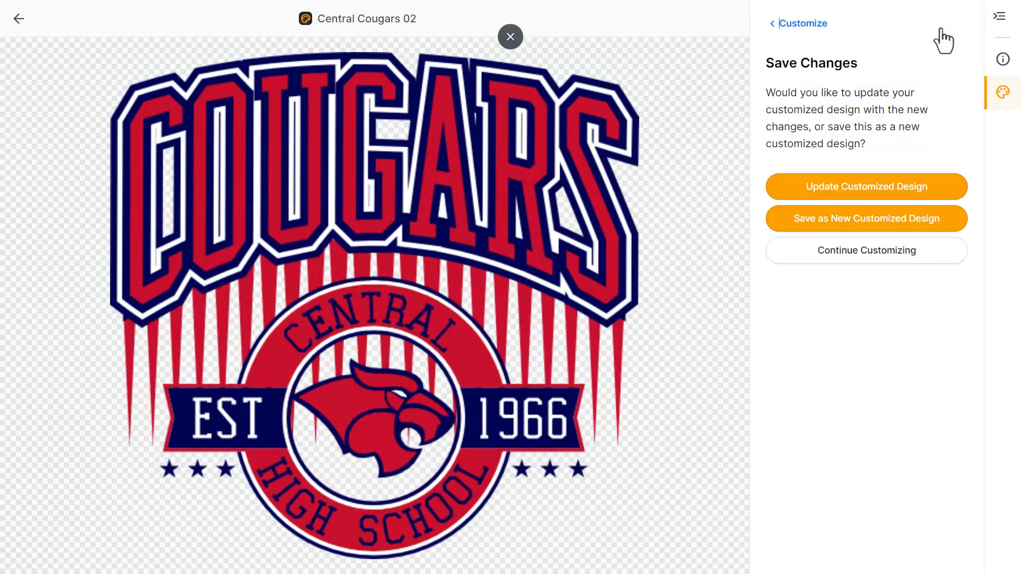
pyautogui.click(856, 224)
pyautogui.click(857, 239)
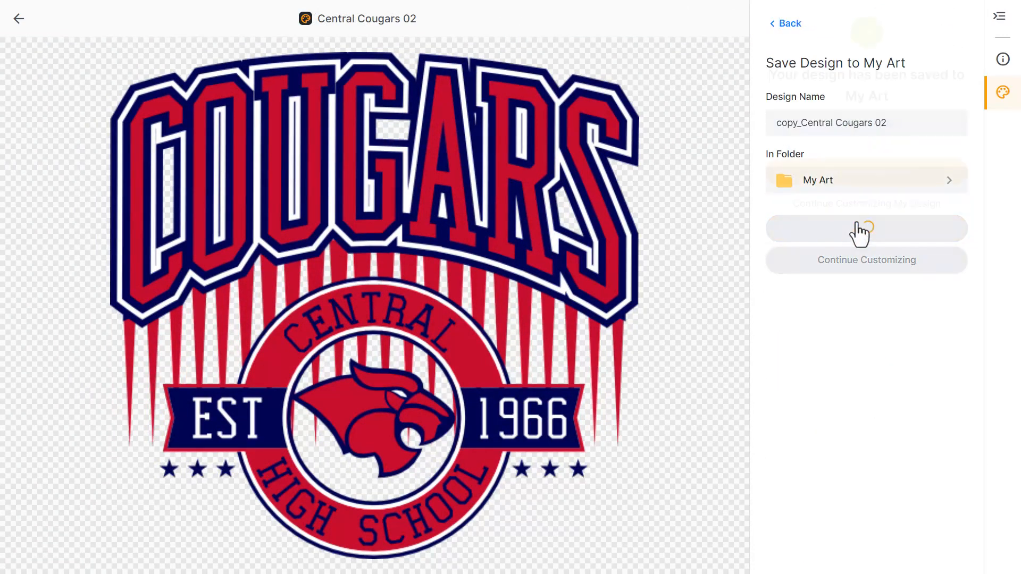
# Step: Create an art approval named Central Cougars 01 for the copy_Central Cougars 02 design
pyautogui.click(872, 173)
pyautogui.write('01')
pyautogui.click(605, 450)
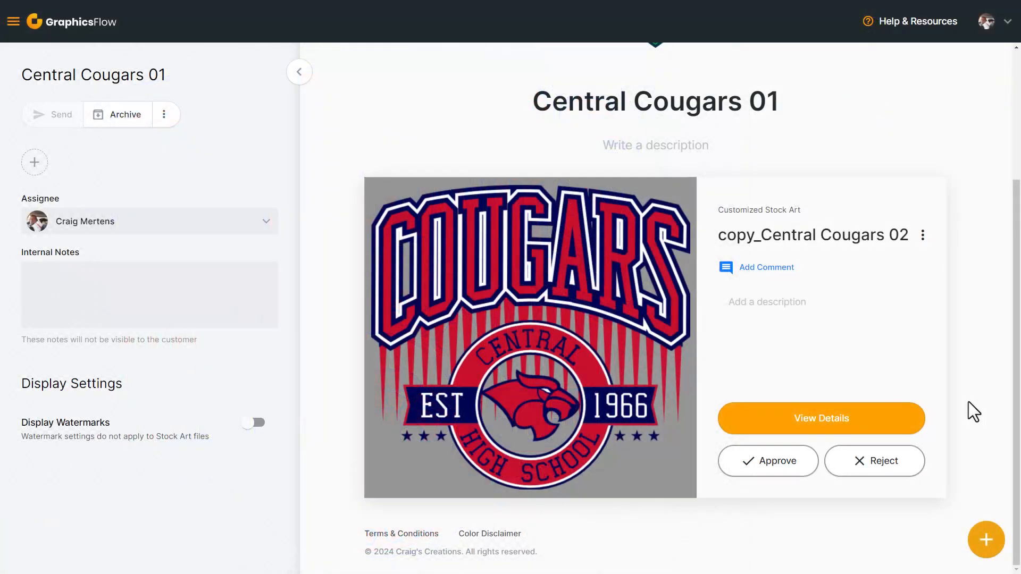
# Step: Share the Central Cougars 01 art approval by copying its shareable link with Can Comment & Approve access
pyautogui.click(960, 79)
pyautogui.click(940, 107)
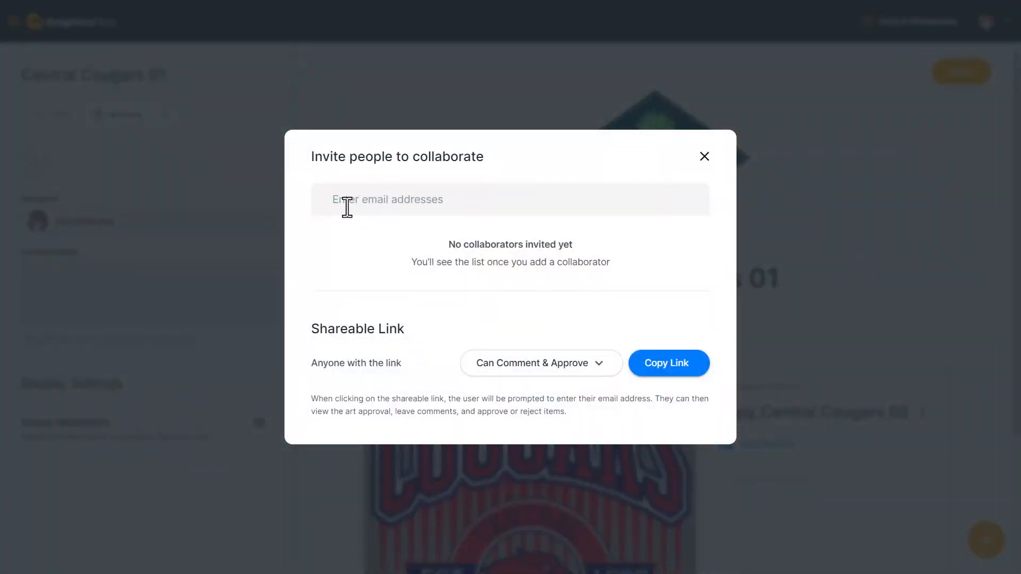
pyautogui.click(660, 367)
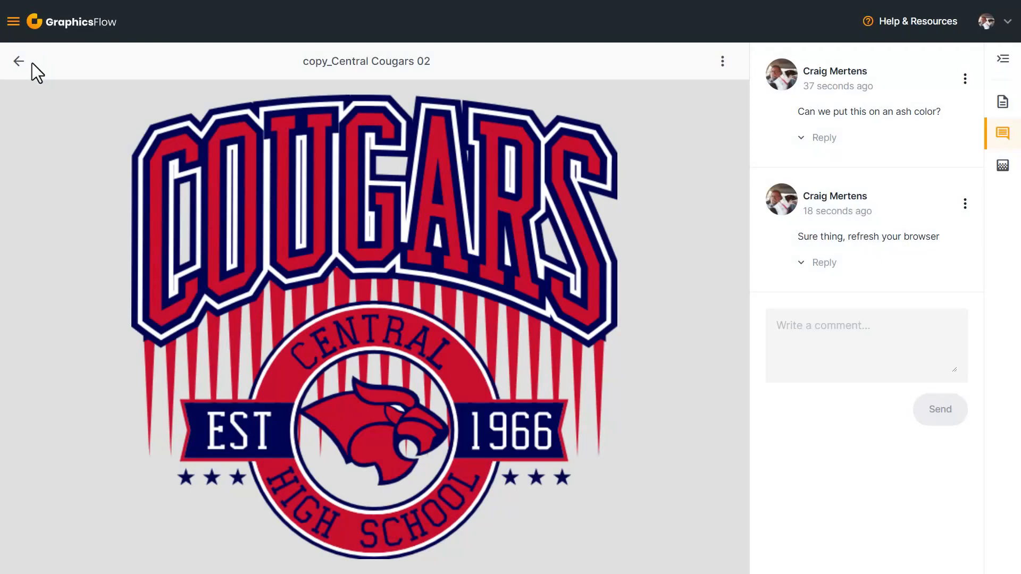
# Step: Return to the Central Cougars 01 art approval and approve the copy_Central Cougars 02 artwork, agreeing to the terms and conditions
pyautogui.click(19, 63)
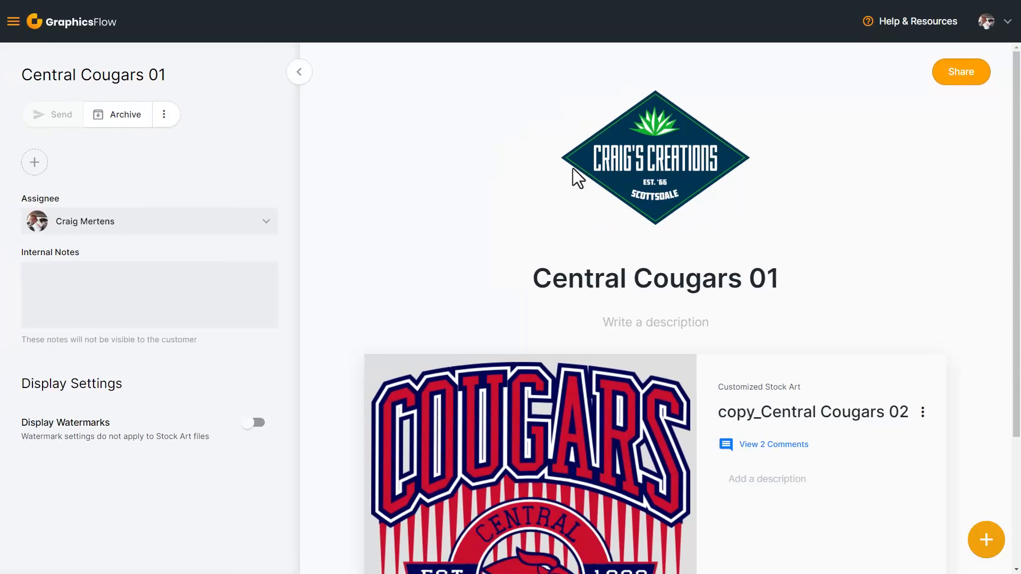
pyautogui.scroll(-3, 859, 277)
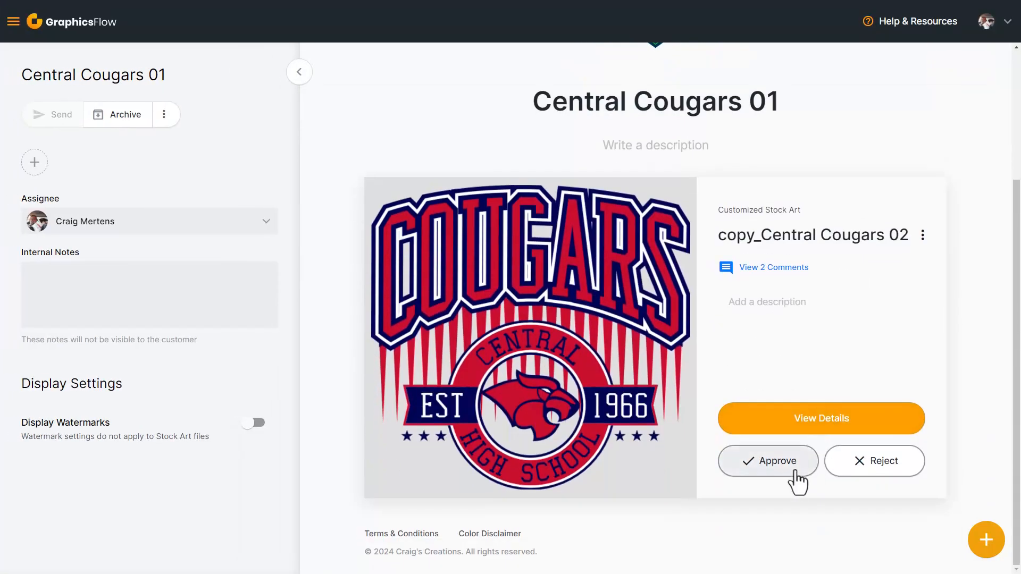
pyautogui.click(796, 472)
pyautogui.click(679, 401)
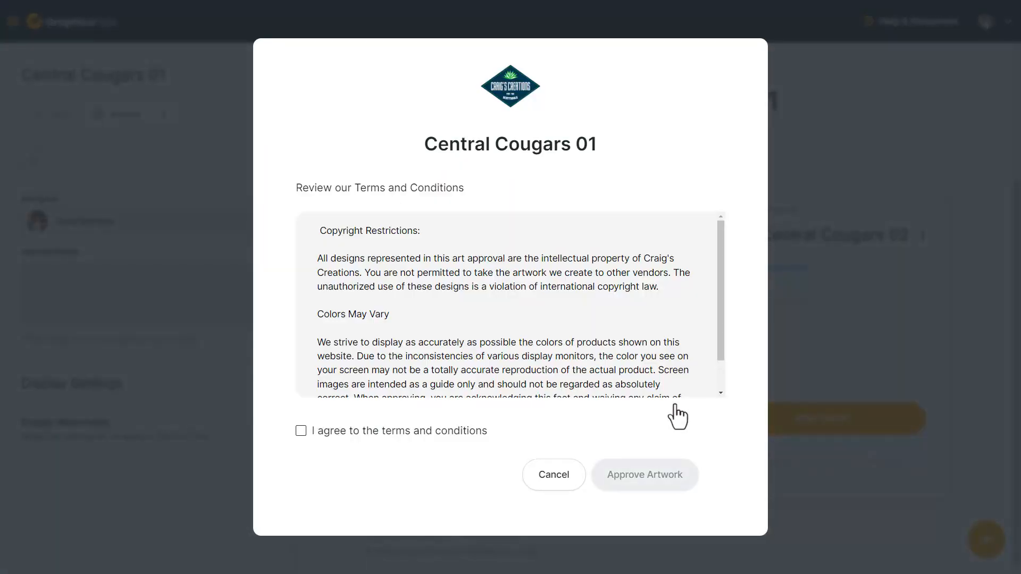
pyautogui.click(302, 432)
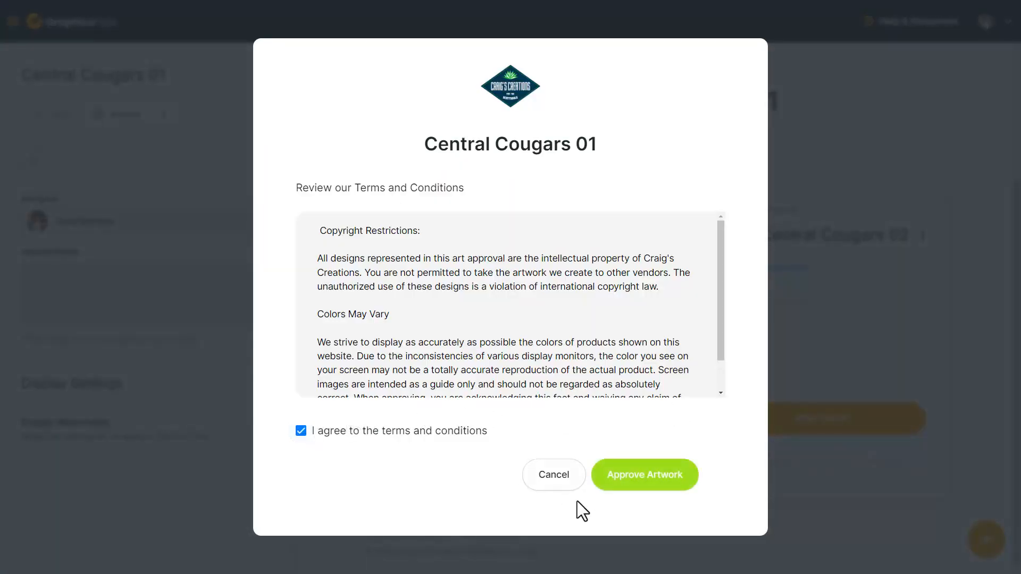
pyautogui.click(629, 488)
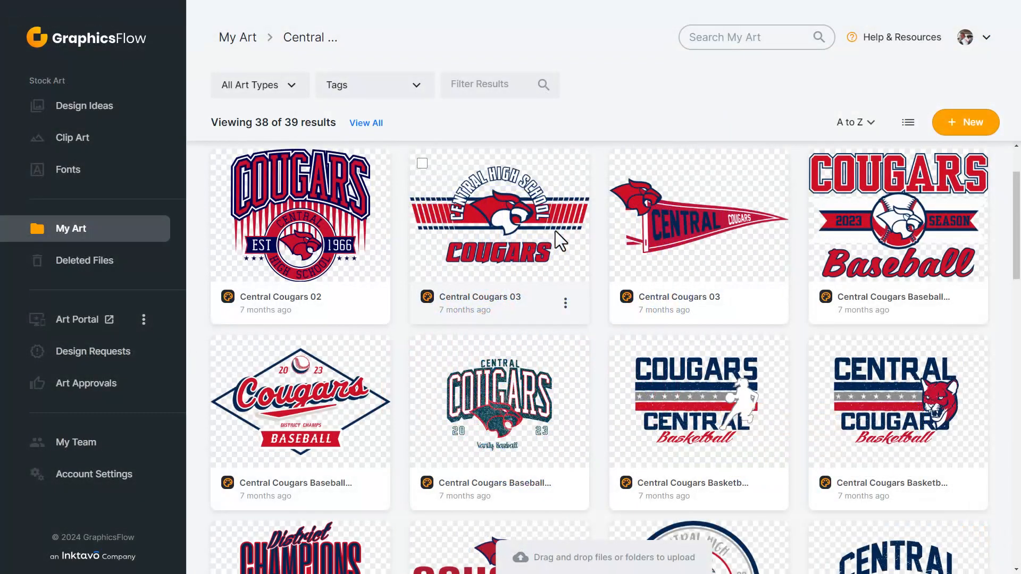
# Step: Open the Central Cougars 03 design in My Art, and look through the Art Portal's Featured Designs
pyautogui.click(556, 232)
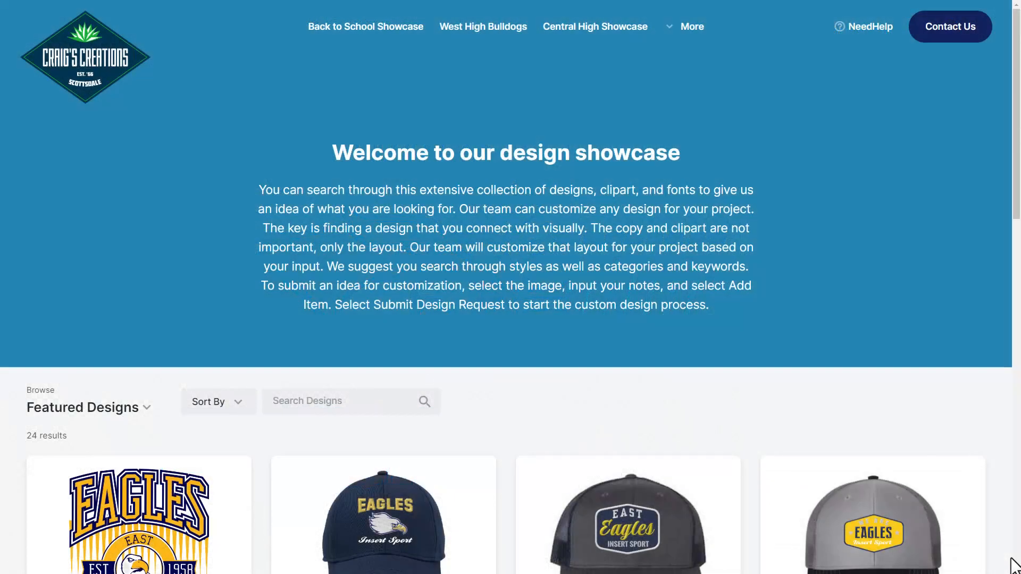
pyautogui.scroll(-6, 1014, 565)
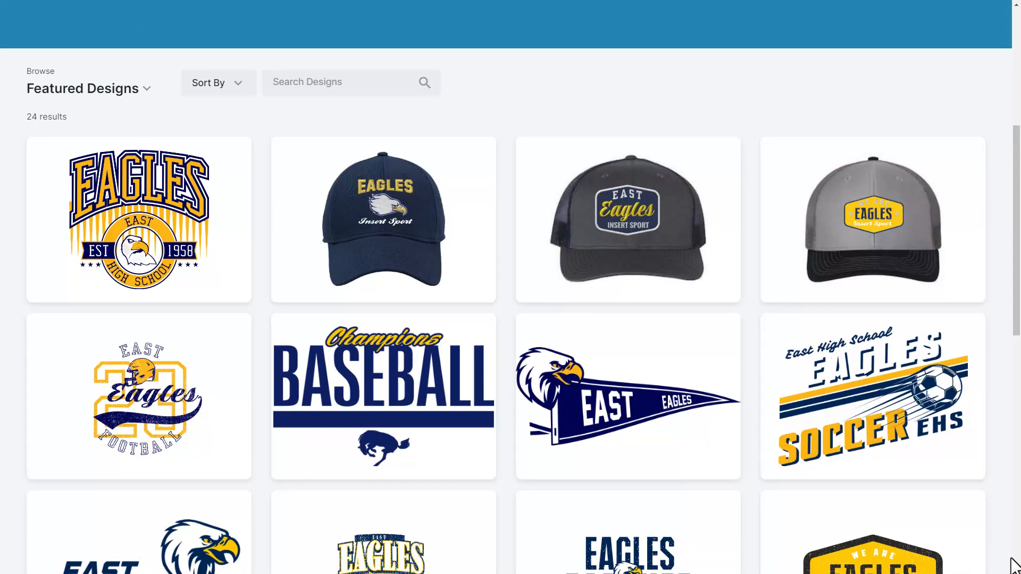